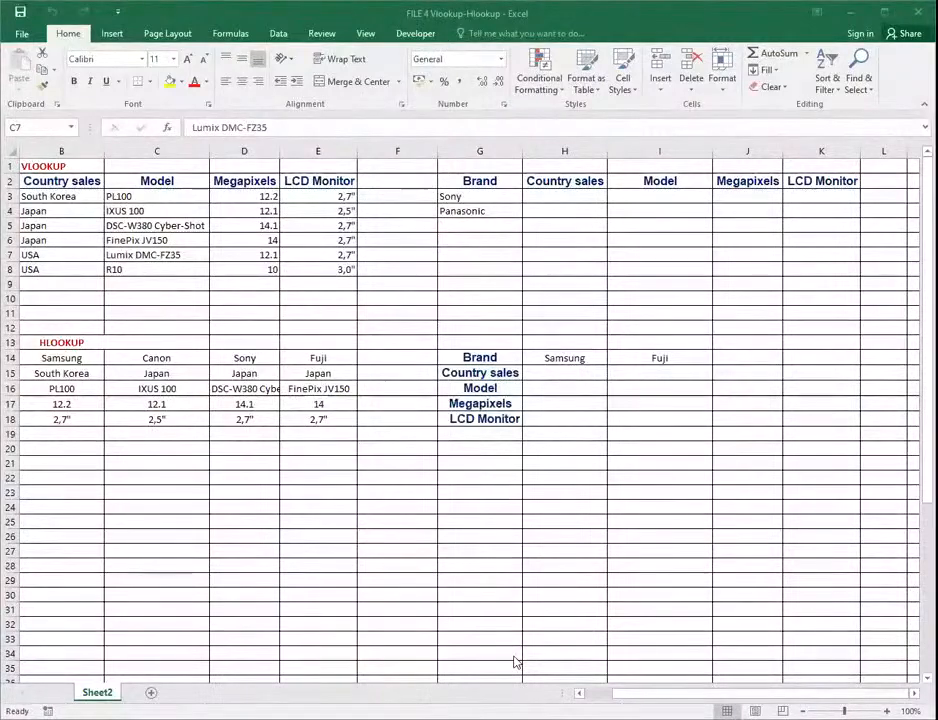
Start an INDEX formula in cell A24 with the brand names in A3:A8 as its array
left_click(576, 44)
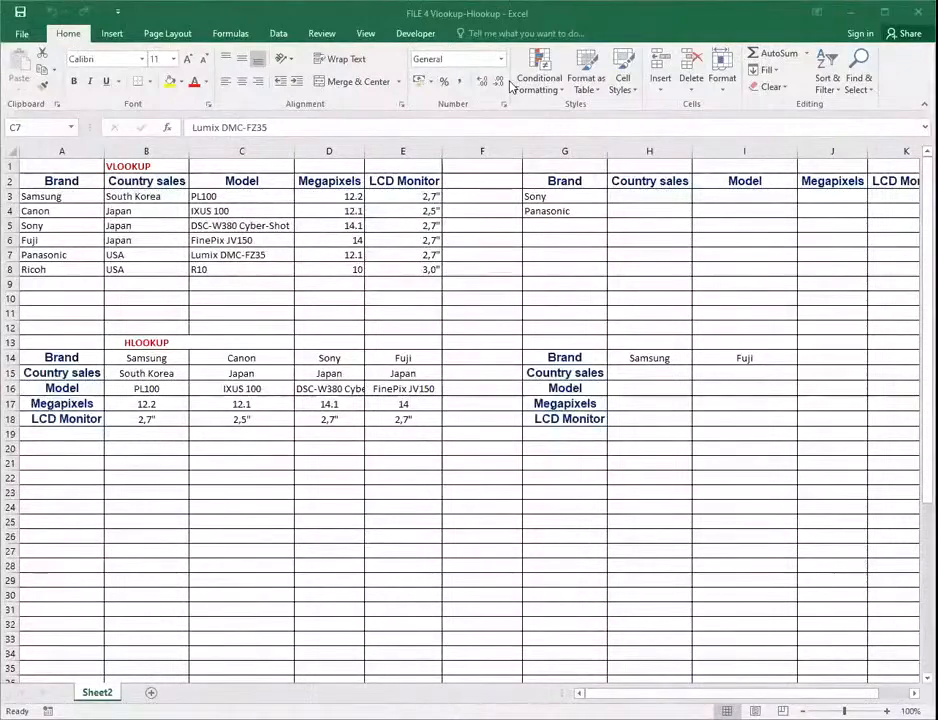
left_click(58, 509)
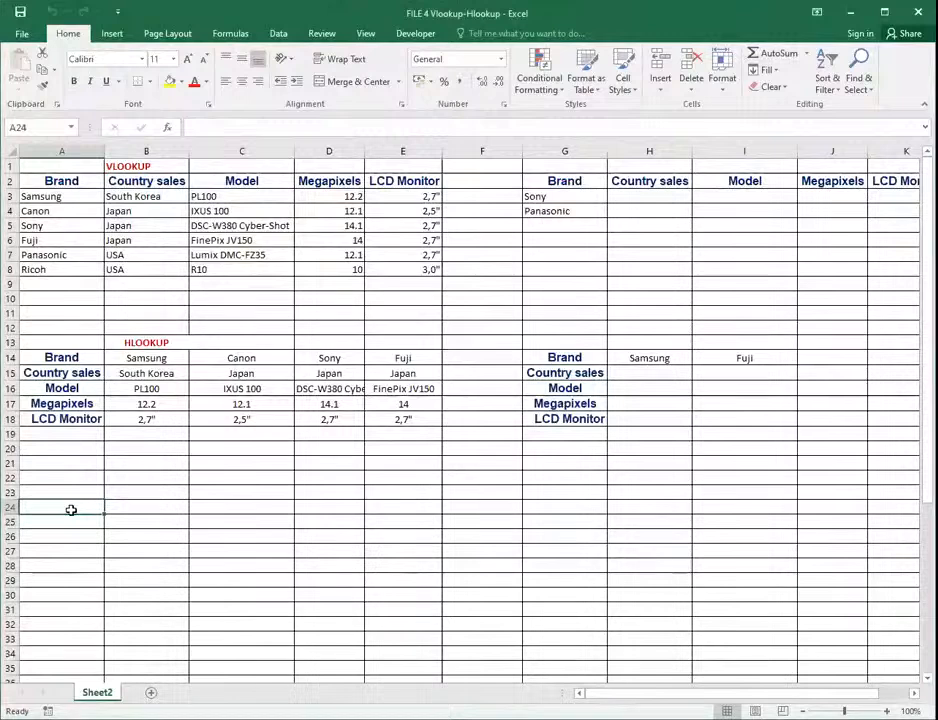
type("=")
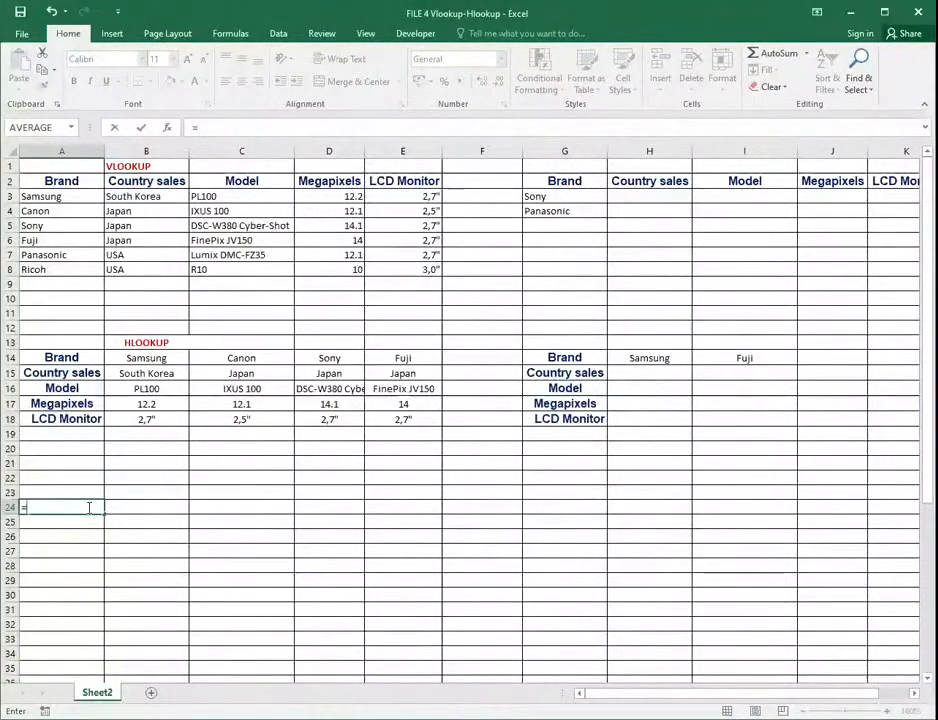
type("i")
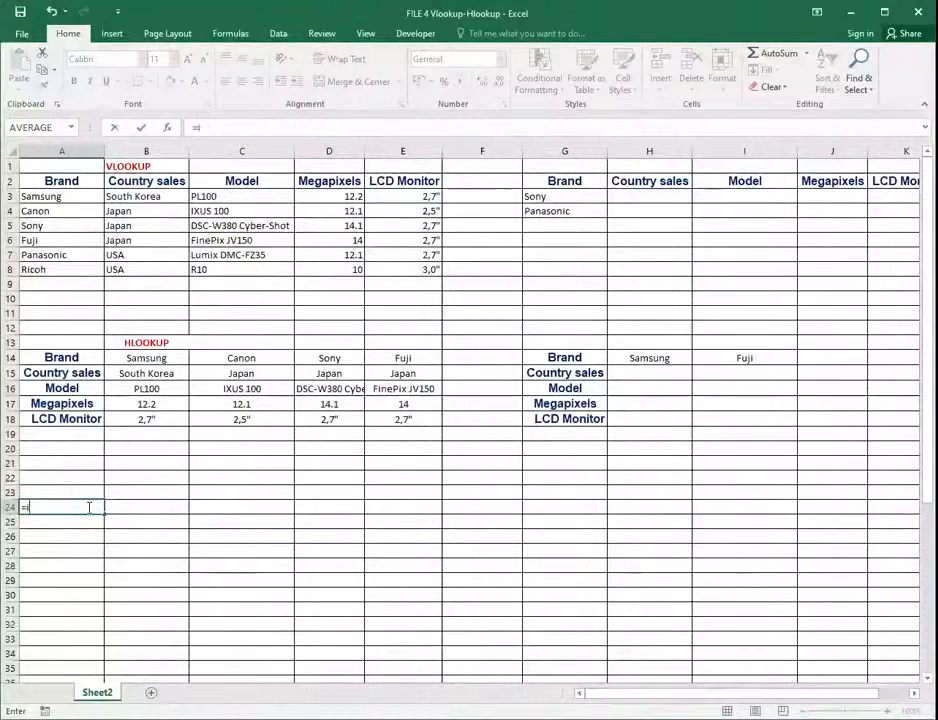
type("nd")
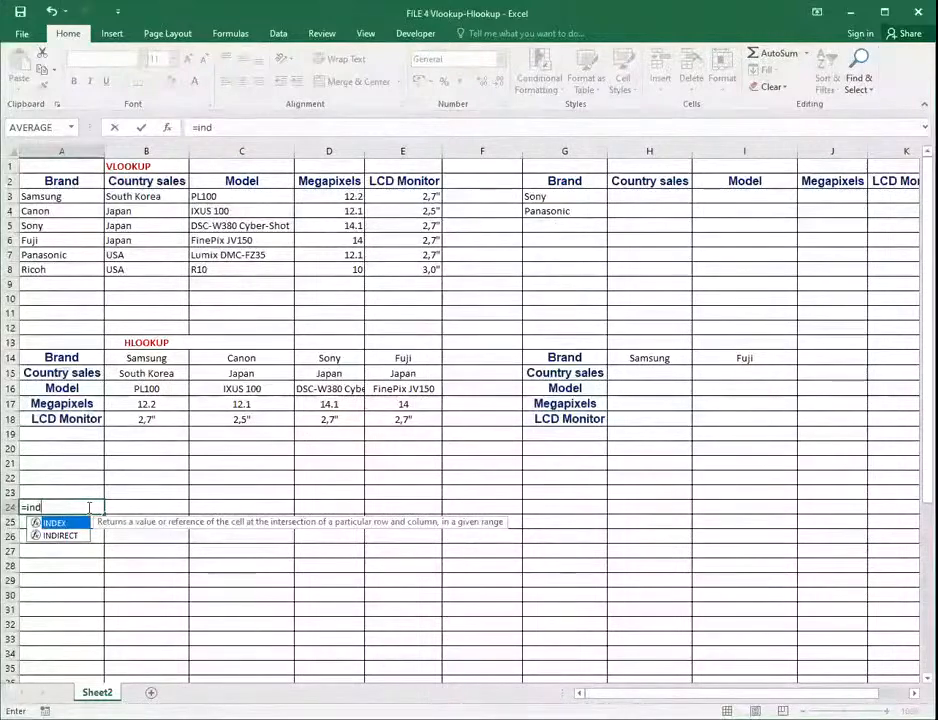
key("Tab")
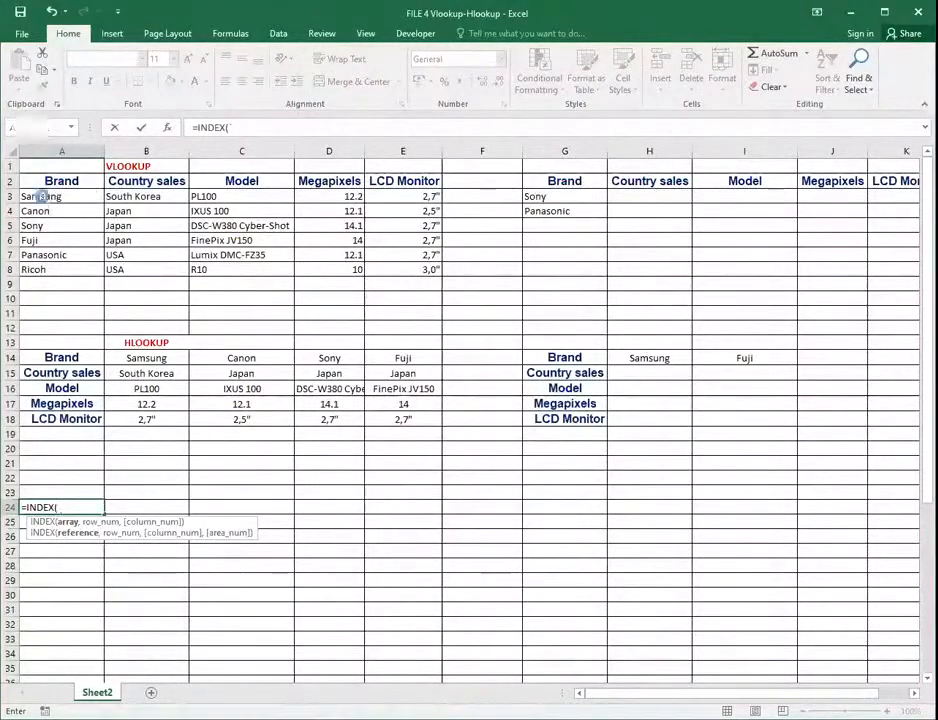
key("Return")
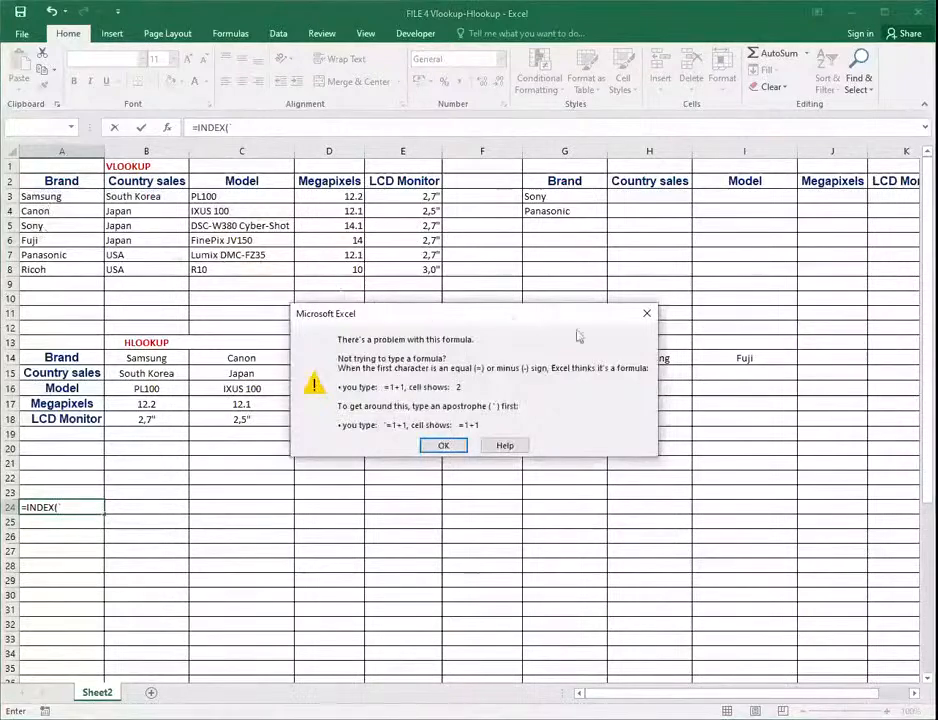
left_click(651, 313)
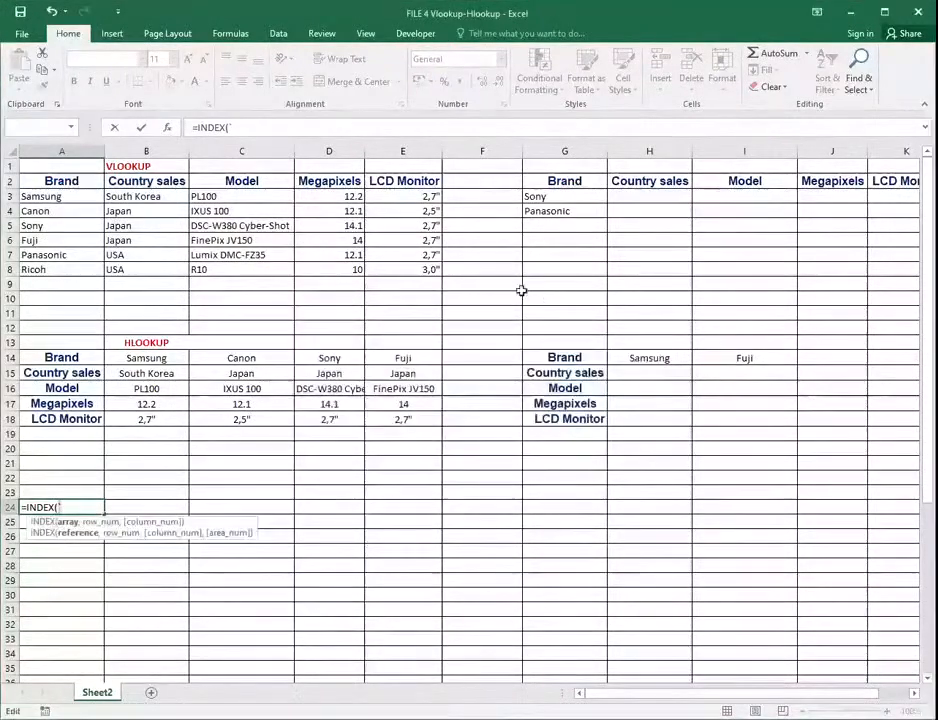
left_click(53, 198)
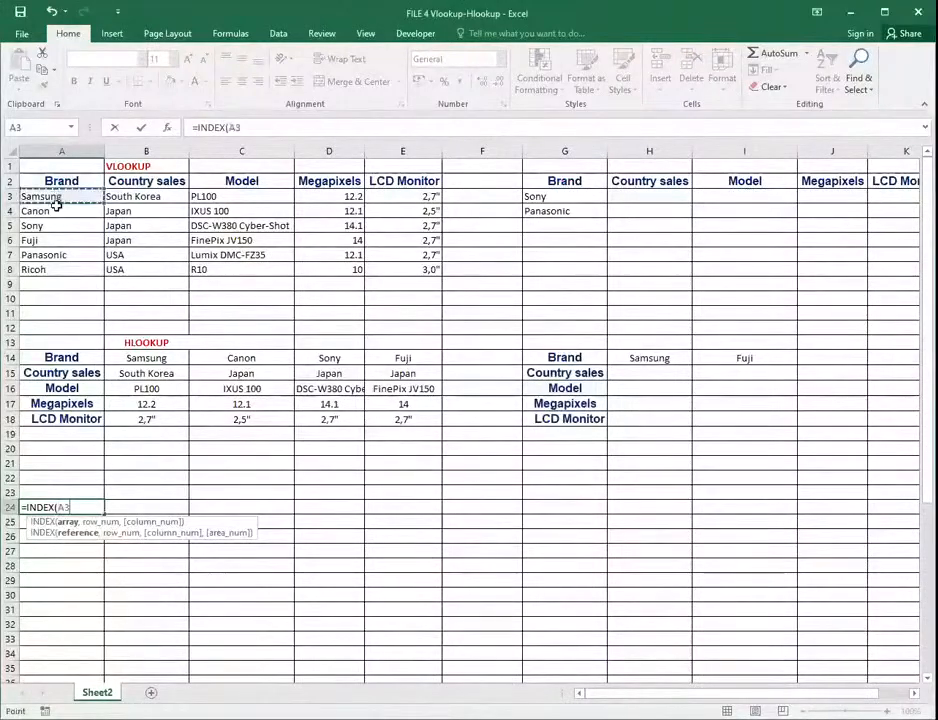
left_click_drag(55, 201, 87, 269)
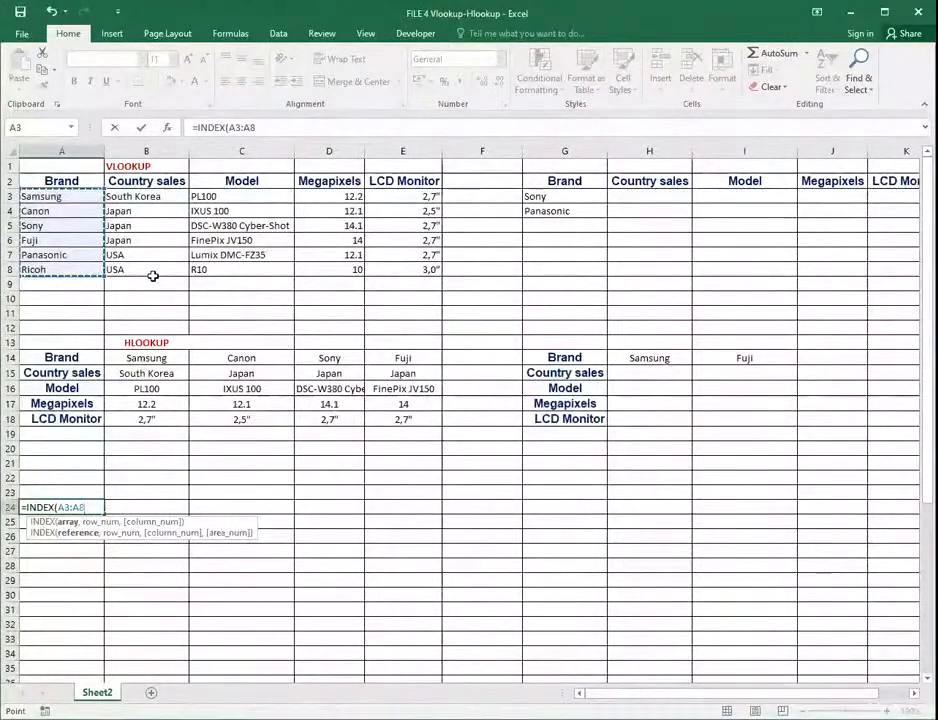
Complete the INDEX formula in A24 with row number 4 and column number 1
type(",")
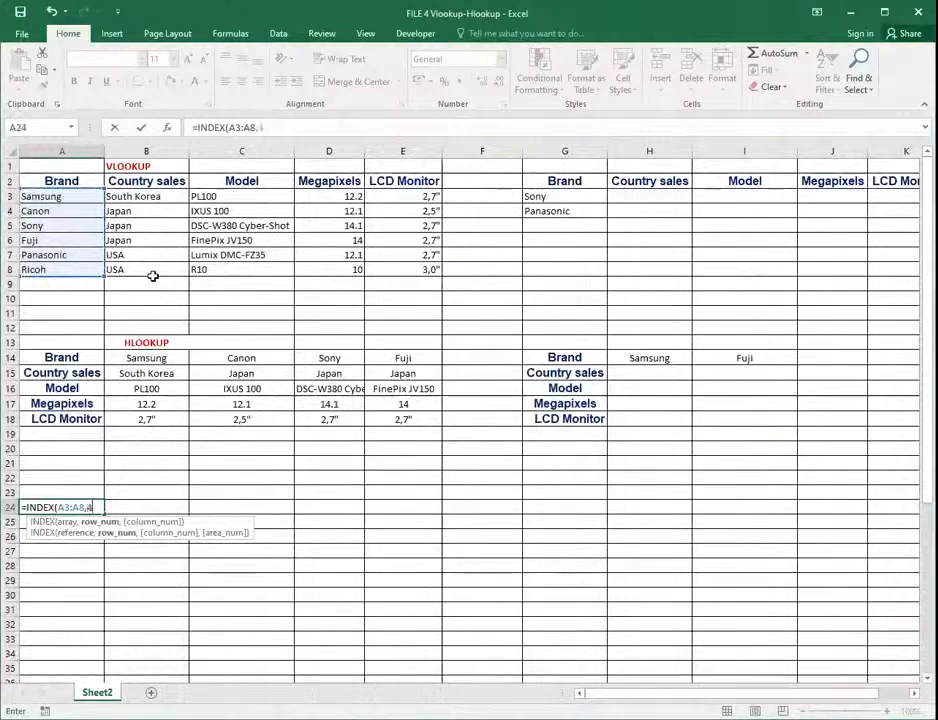
type("4")
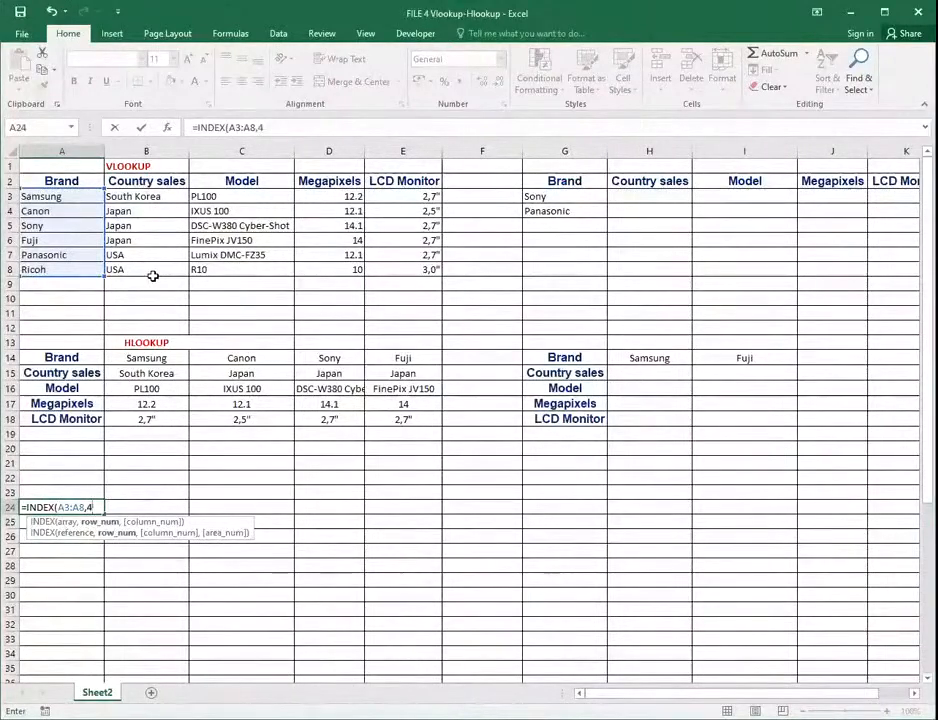
type(",1")
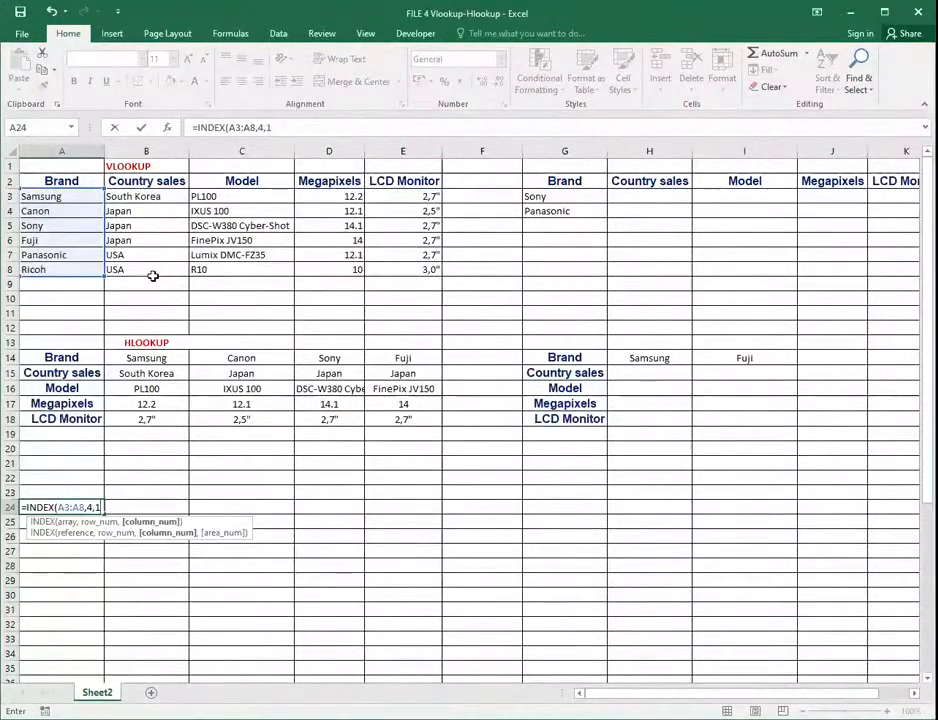
type(")")
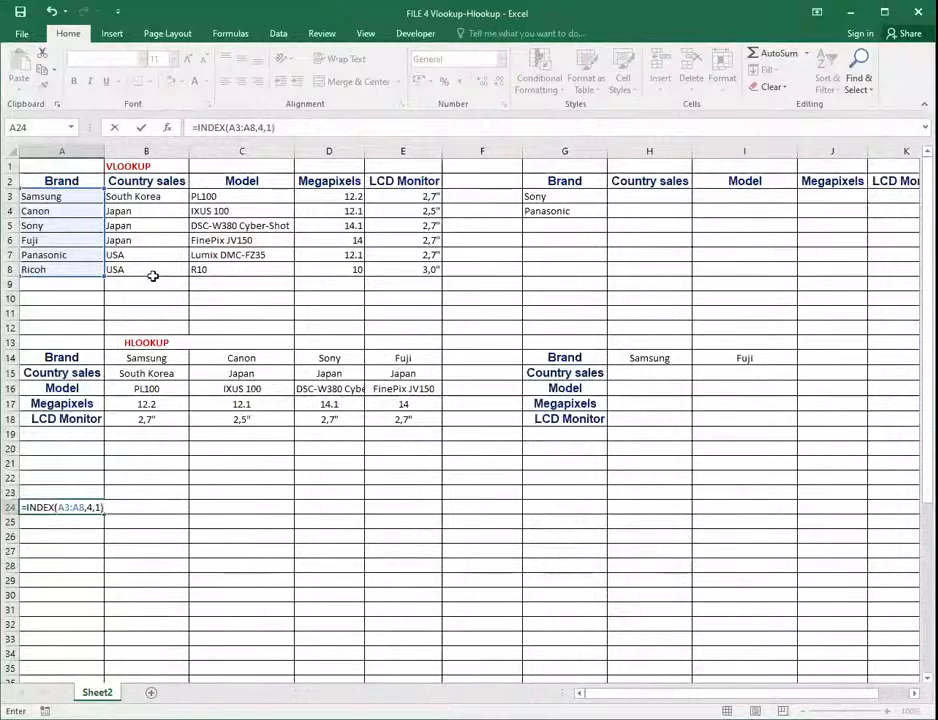
key("Return")
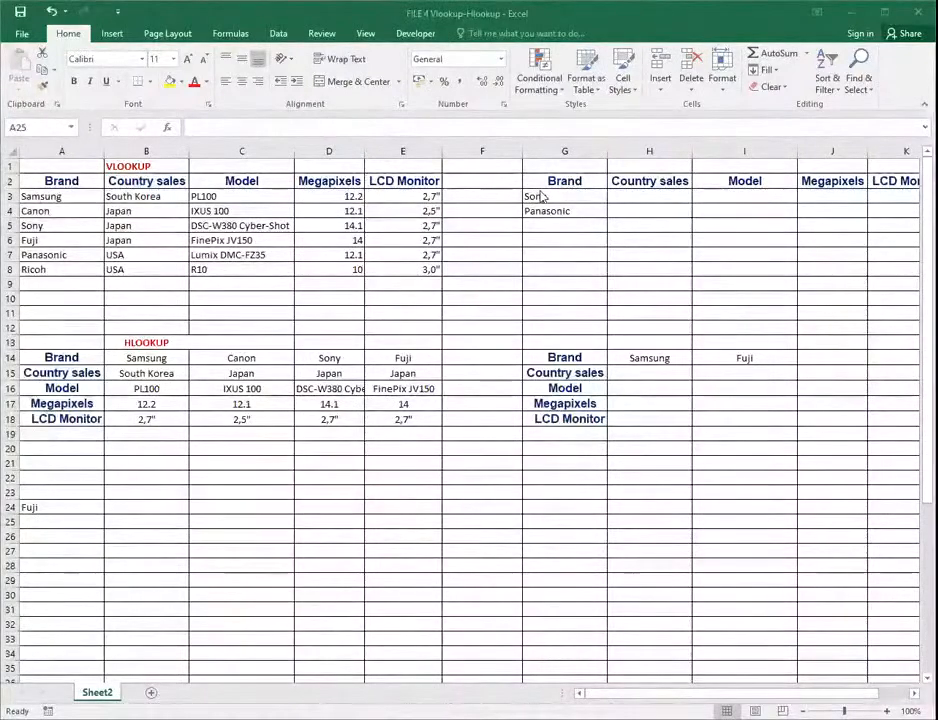
Start a MATCH formula in cell B24 with A24 as the lookup value and A3:A8 as the lookup array
left_click(514, 578)
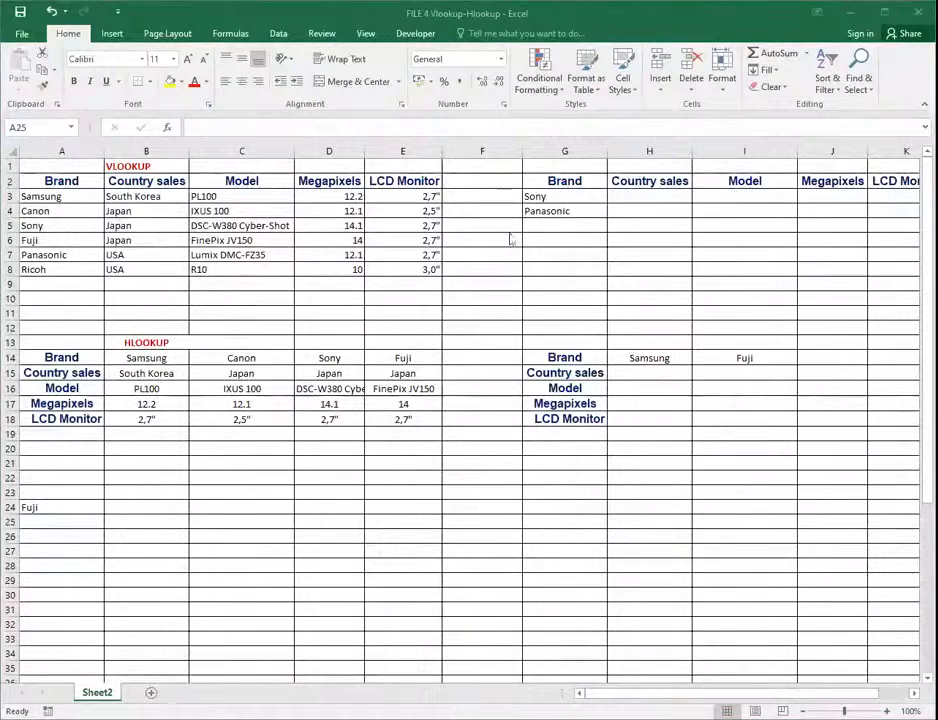
left_click(136, 506)
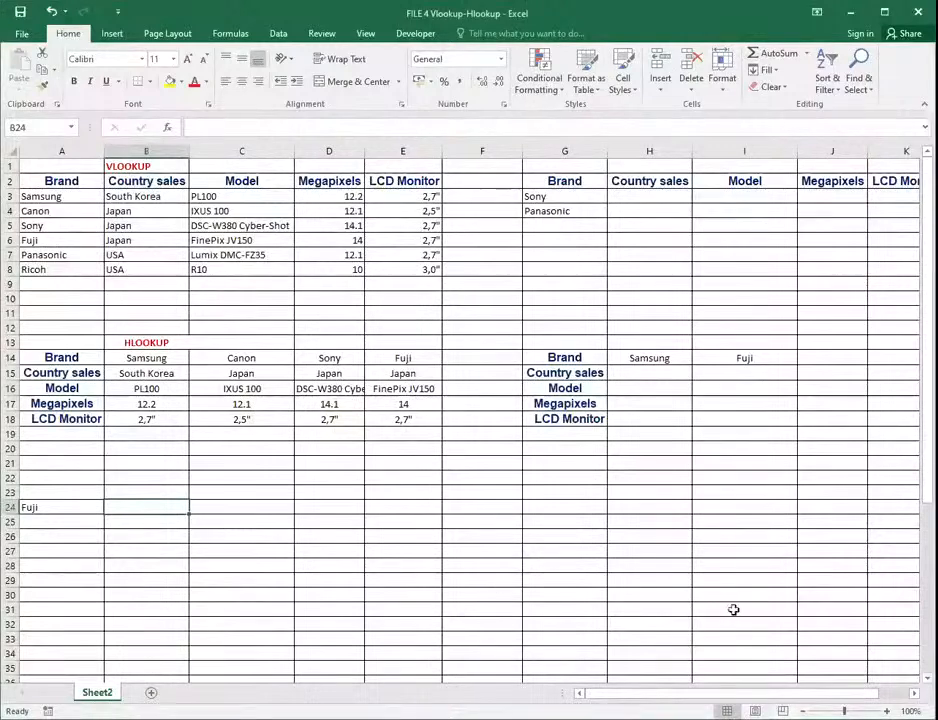
type("=")
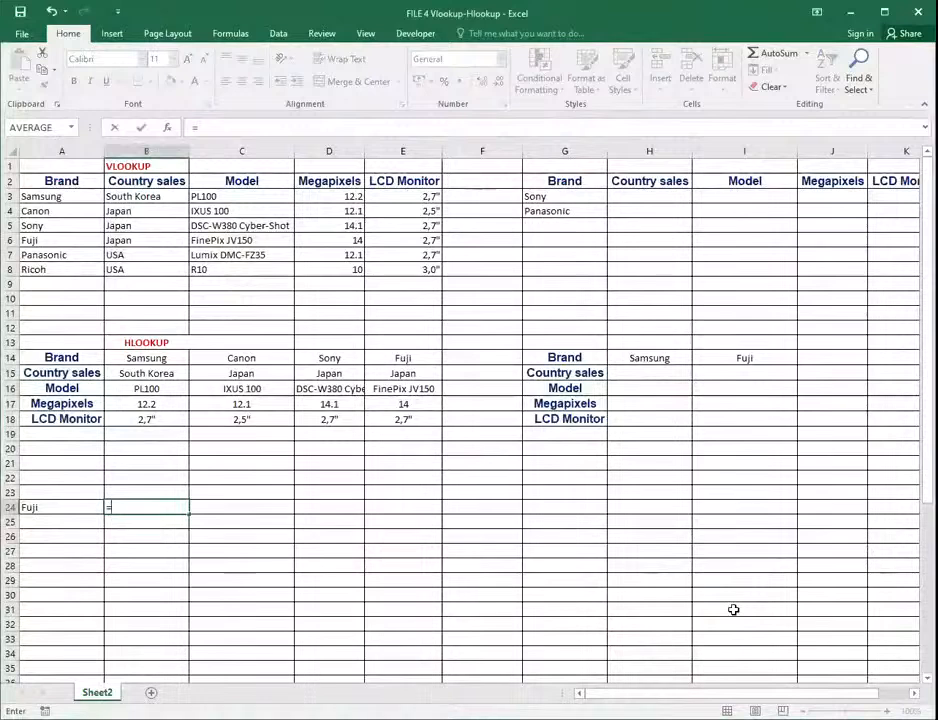
type("ma")
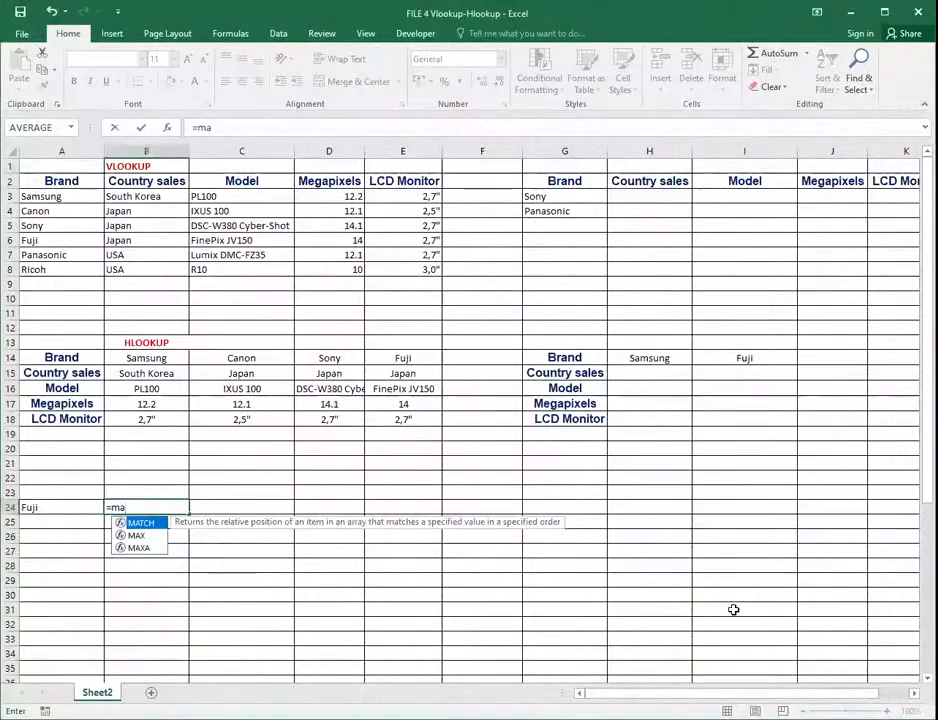
key("Tab")
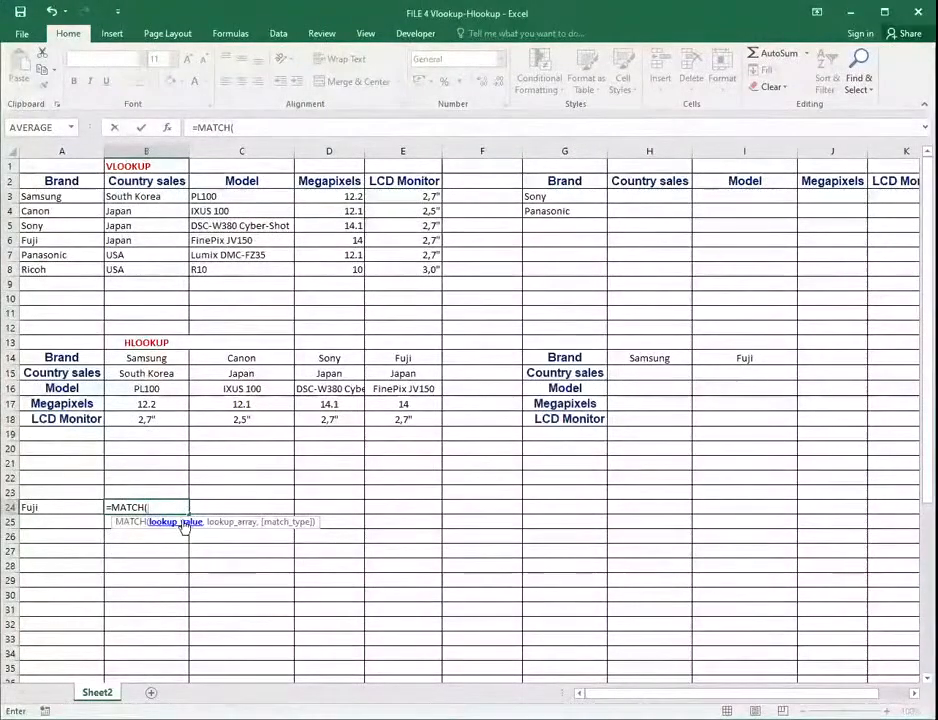
left_click(33, 507)
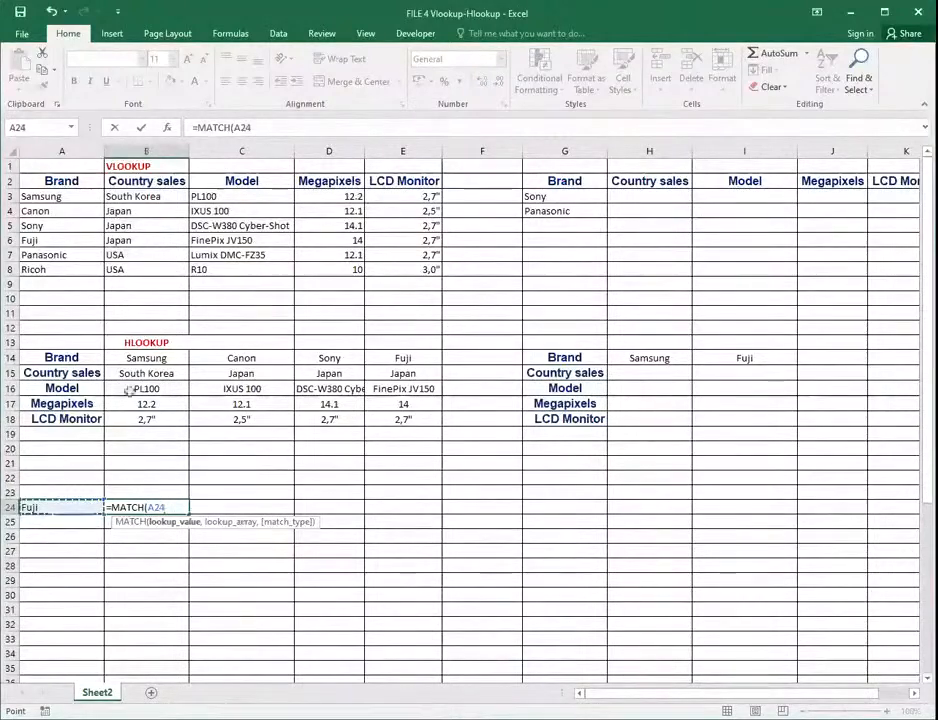
type(",")
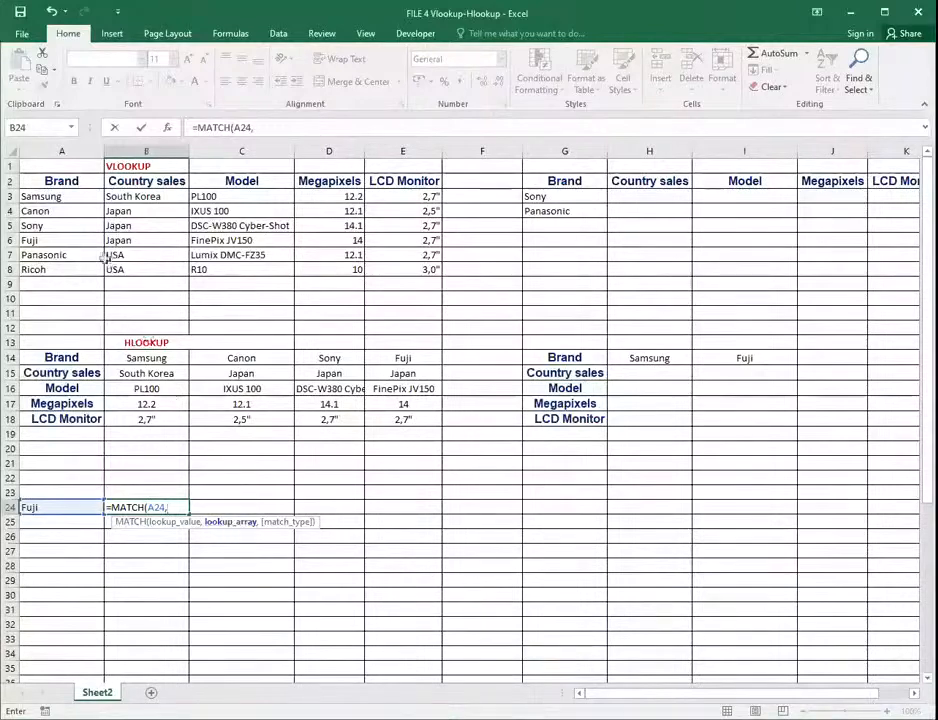
left_click(38, 197)
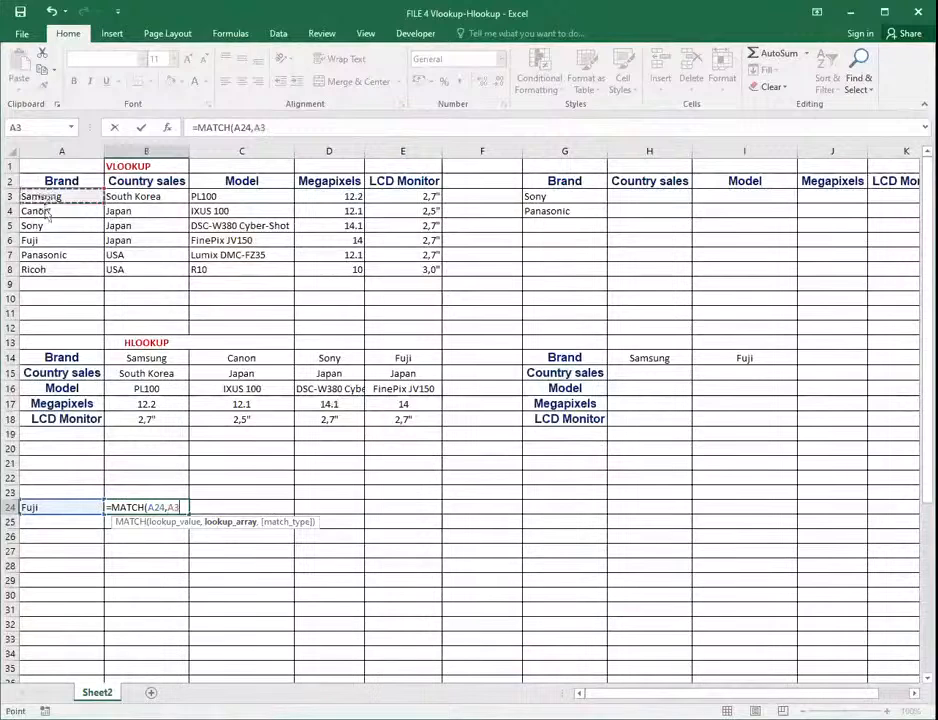
left_click_drag(45, 213, 37, 262)
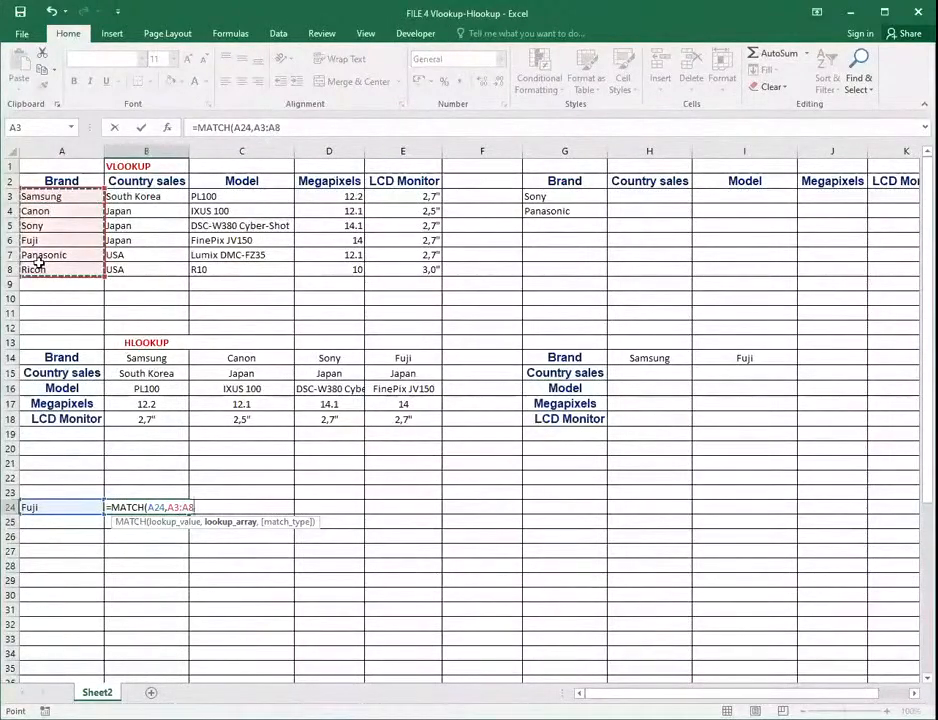
Complete the MATCH formula in B24 with match type 0 for an exact match
type(",")
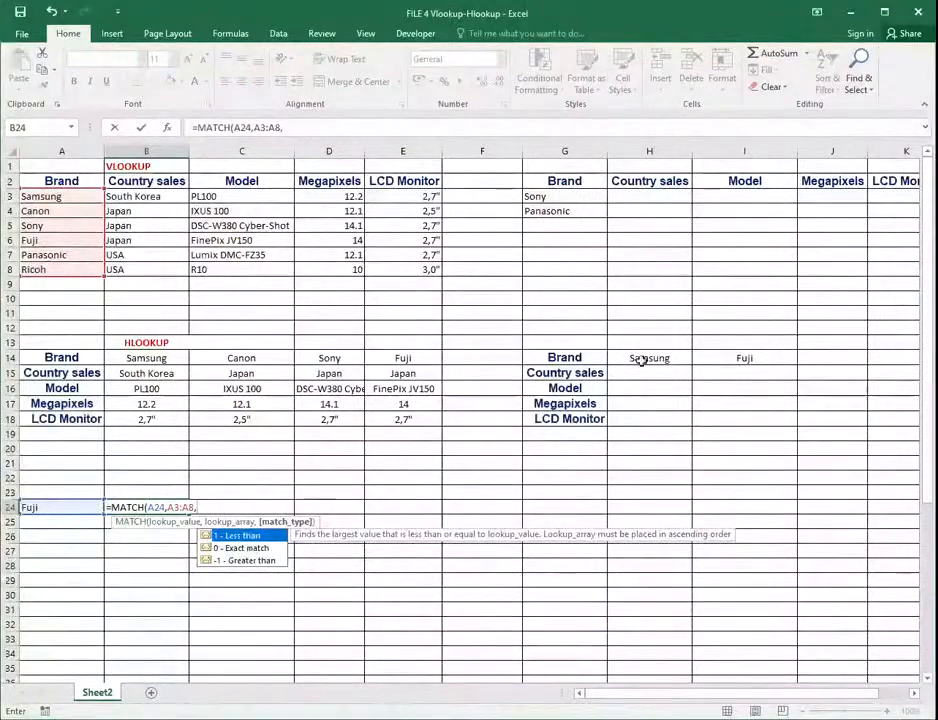
key("alt+Tab")
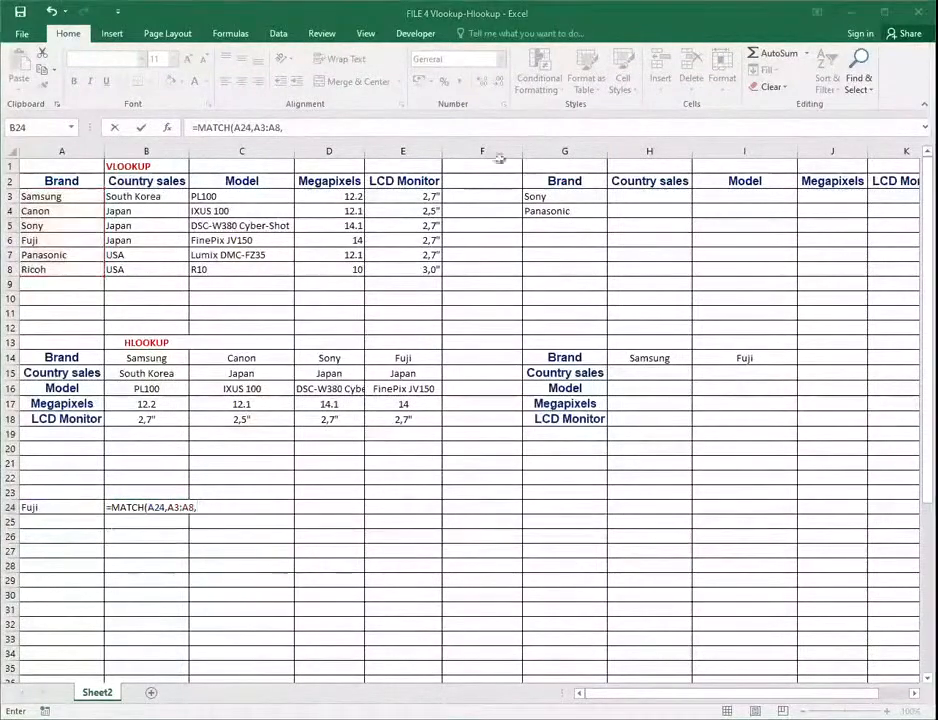
key("alt+Tab")
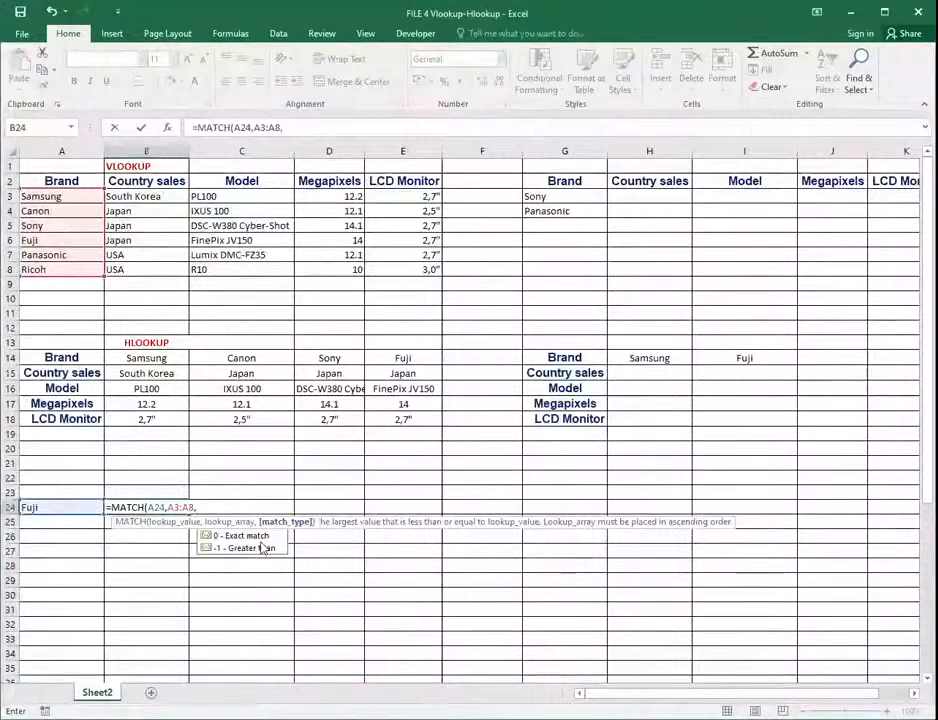
left_click(260, 541)
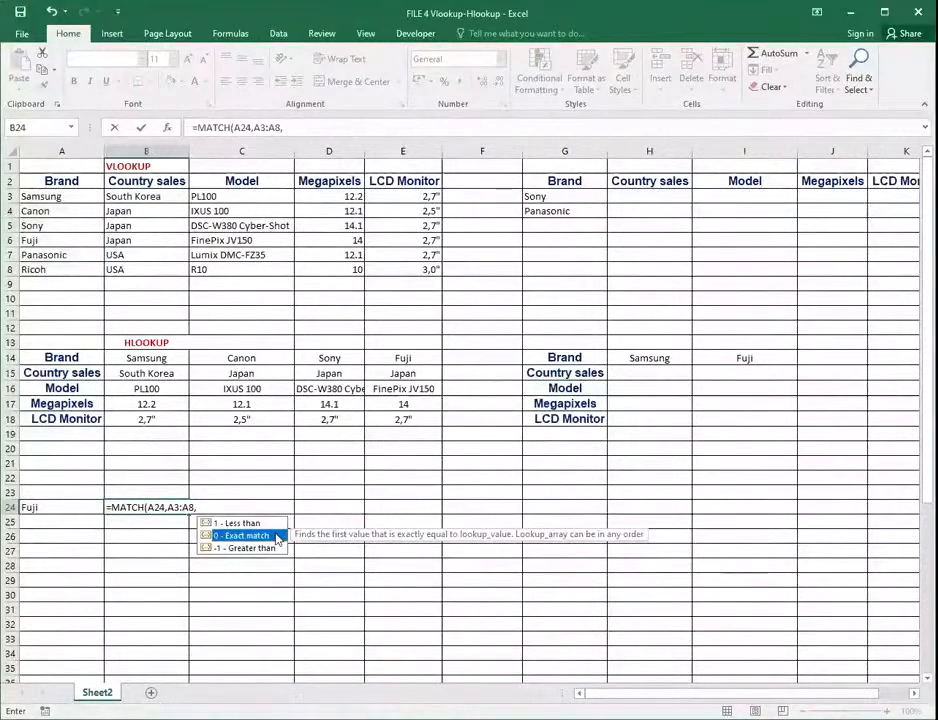
double_click(275, 535)
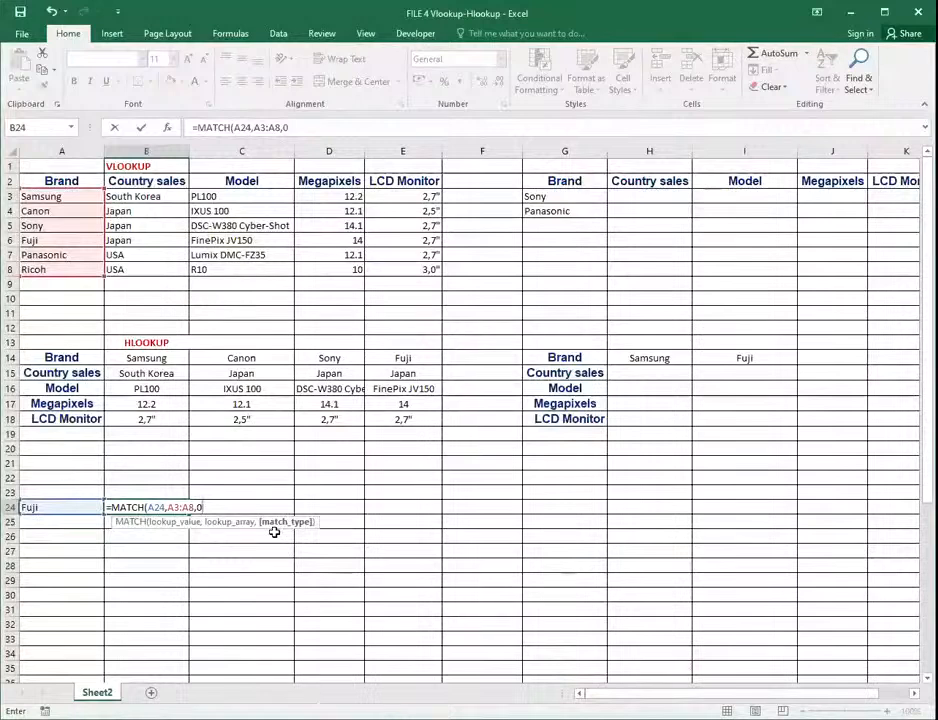
type(")")
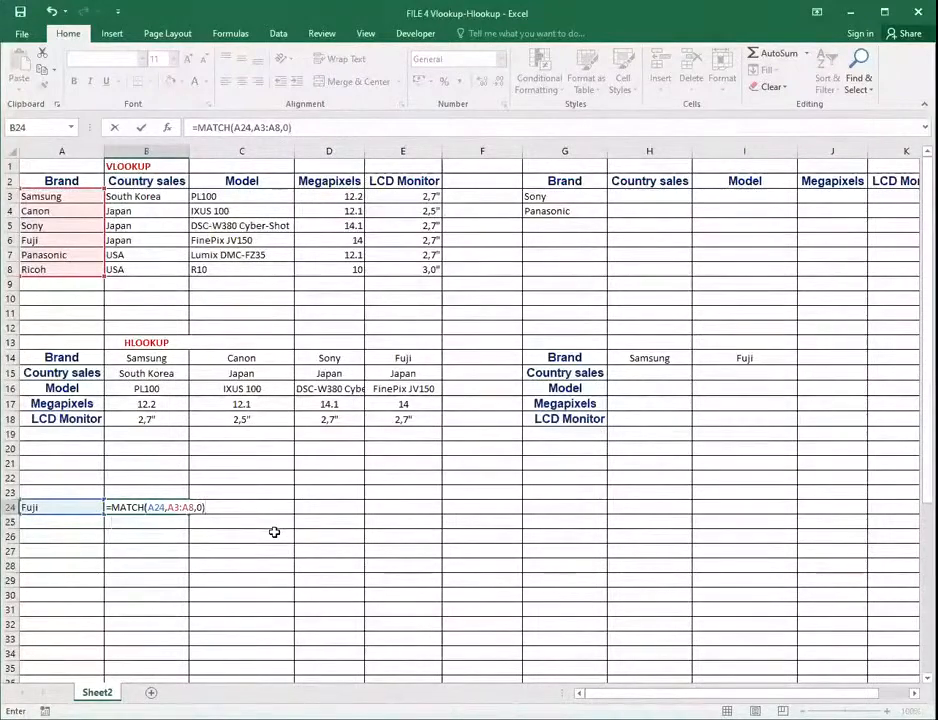
key("Return")
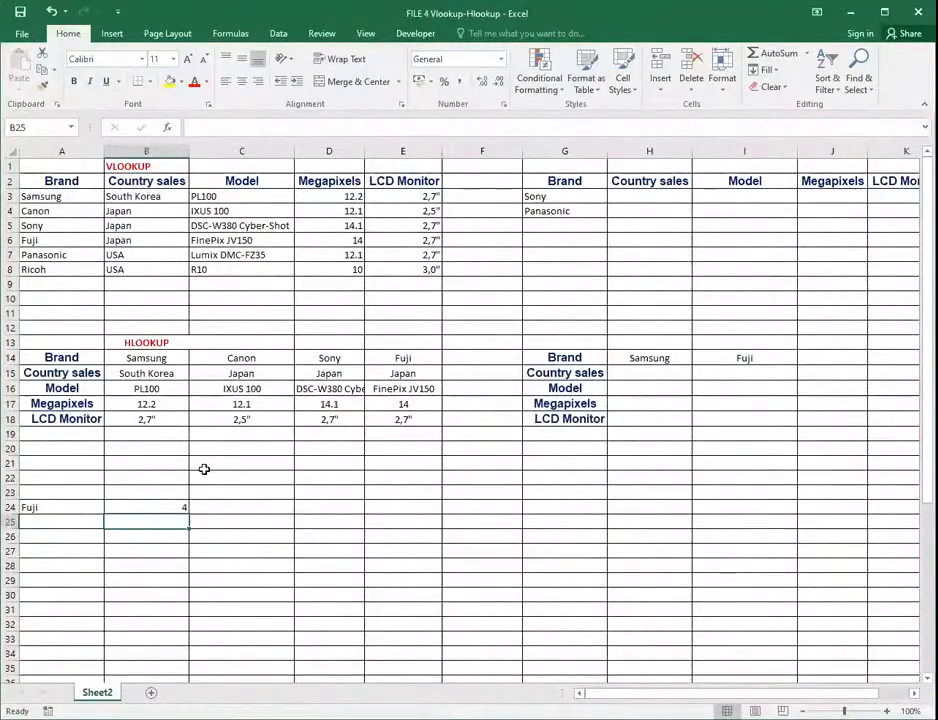
Start a MATCH formula in cell H3 with $G3 as the lookup value, locking only its column
left_click(638, 196)
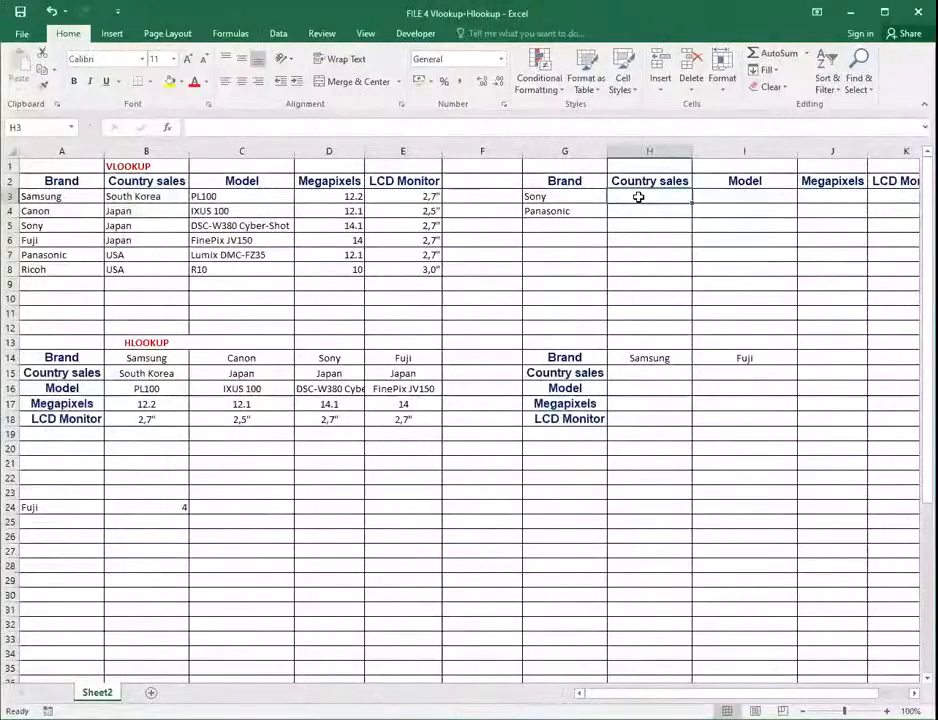
type("=")
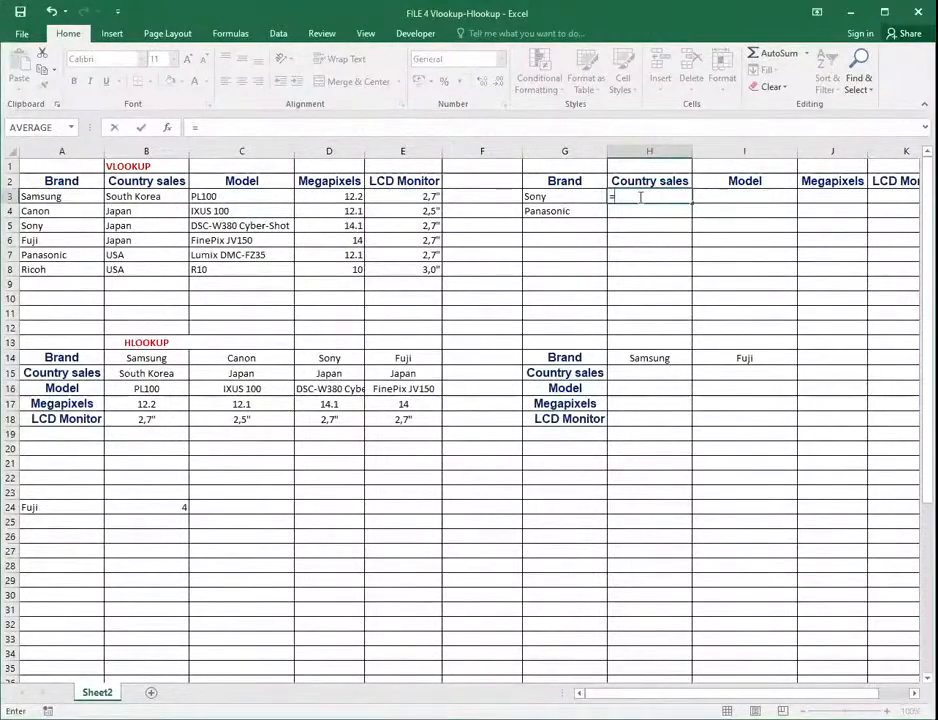
type("mat")
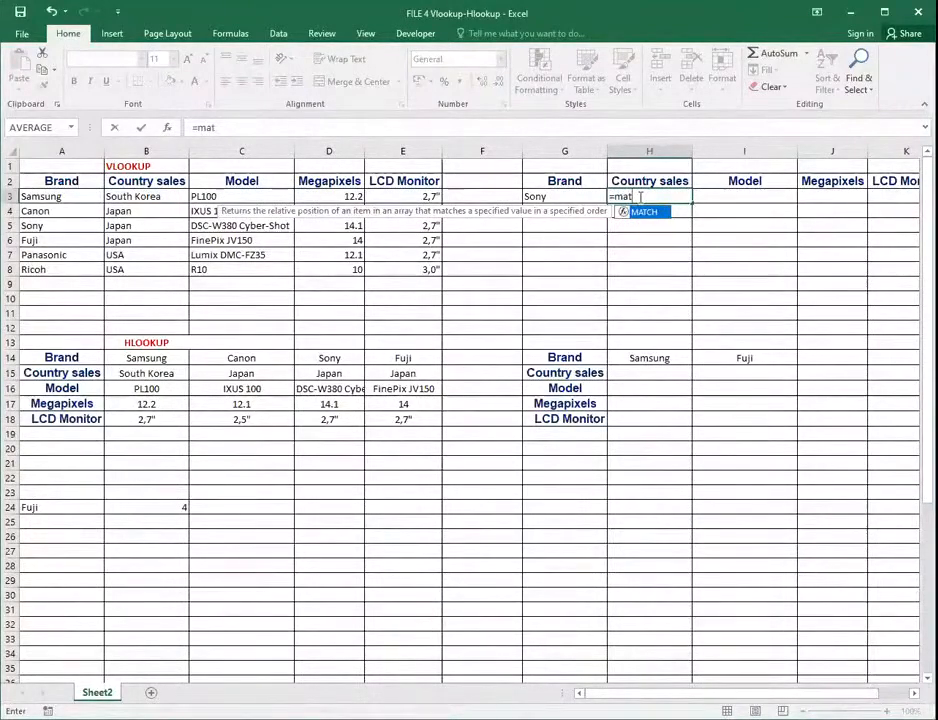
key("Tab")
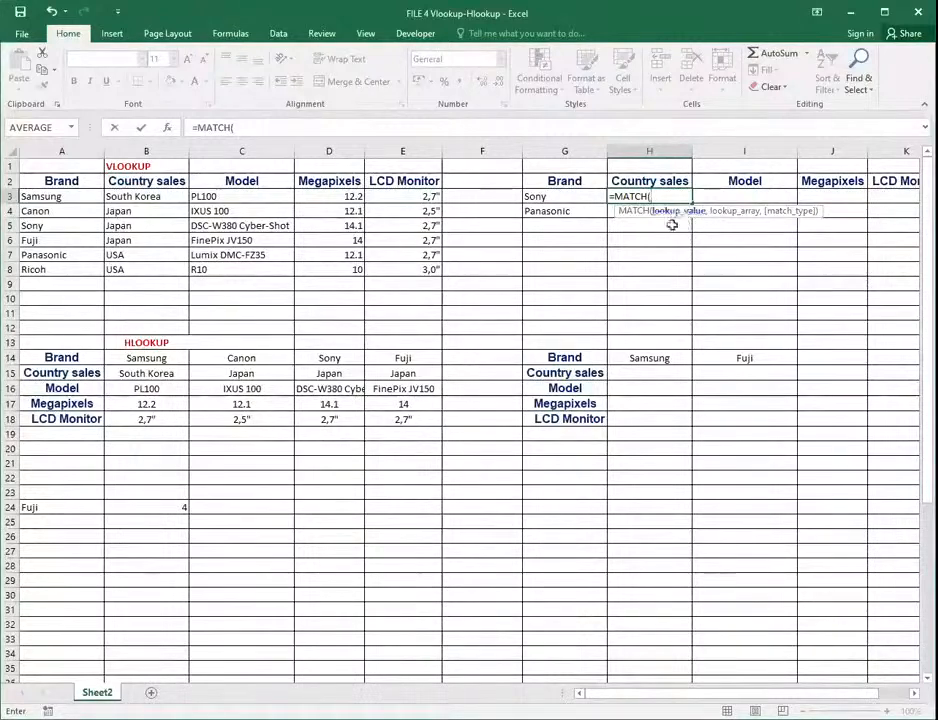
left_click(559, 195)
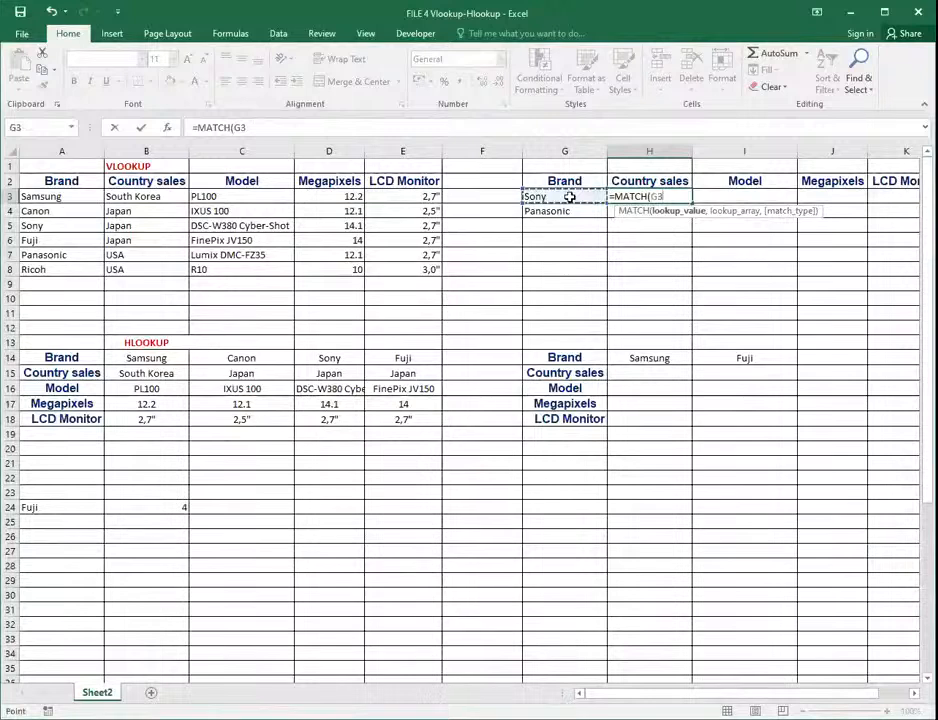
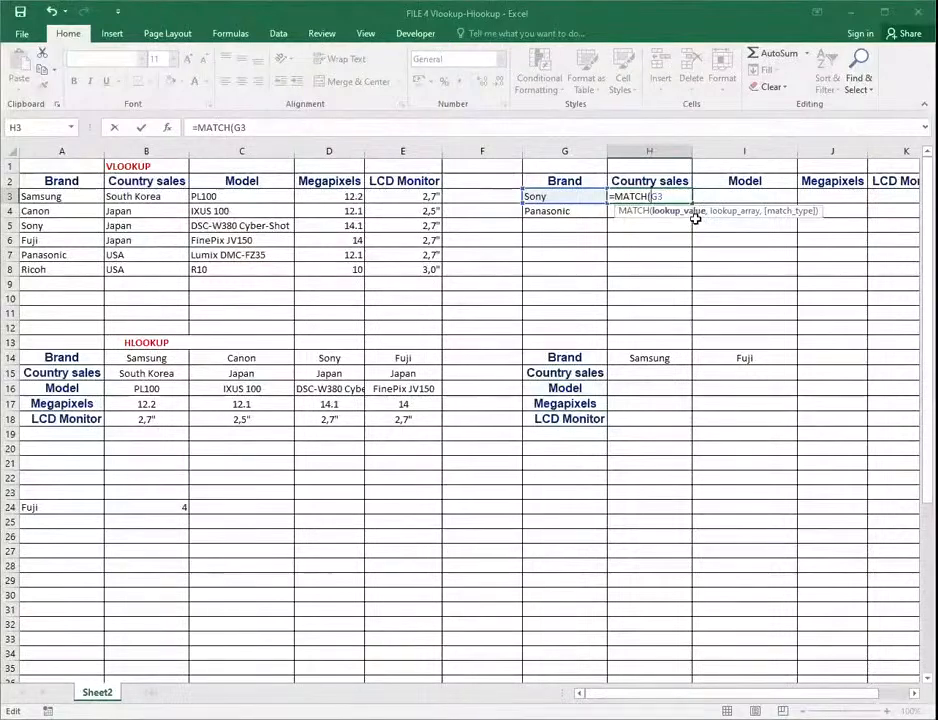
key("F4")
key("F4")
key("F4")
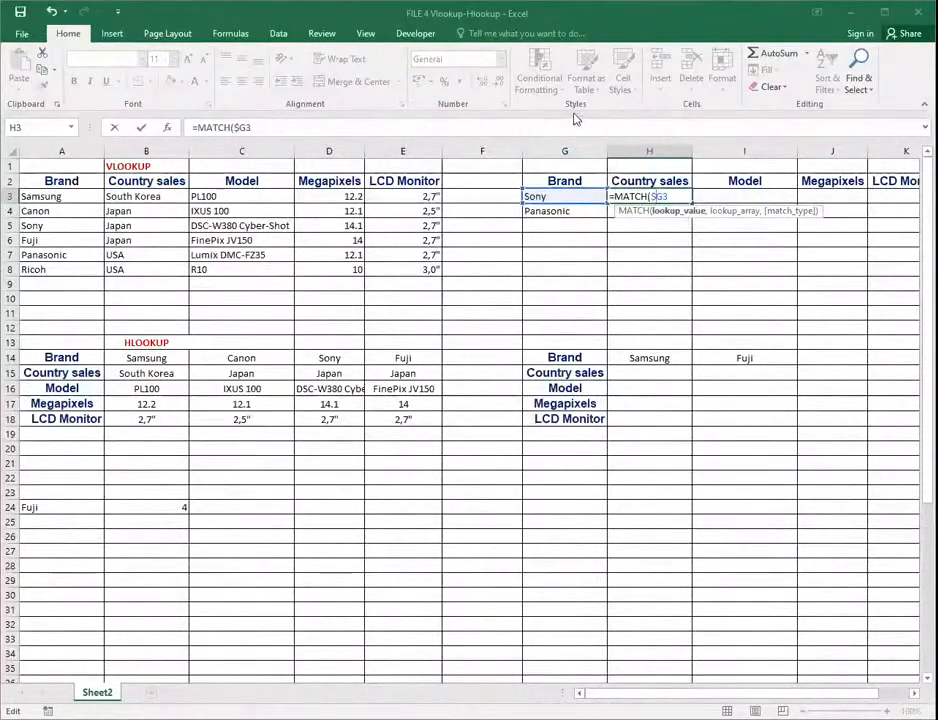
left_click(674, 196)
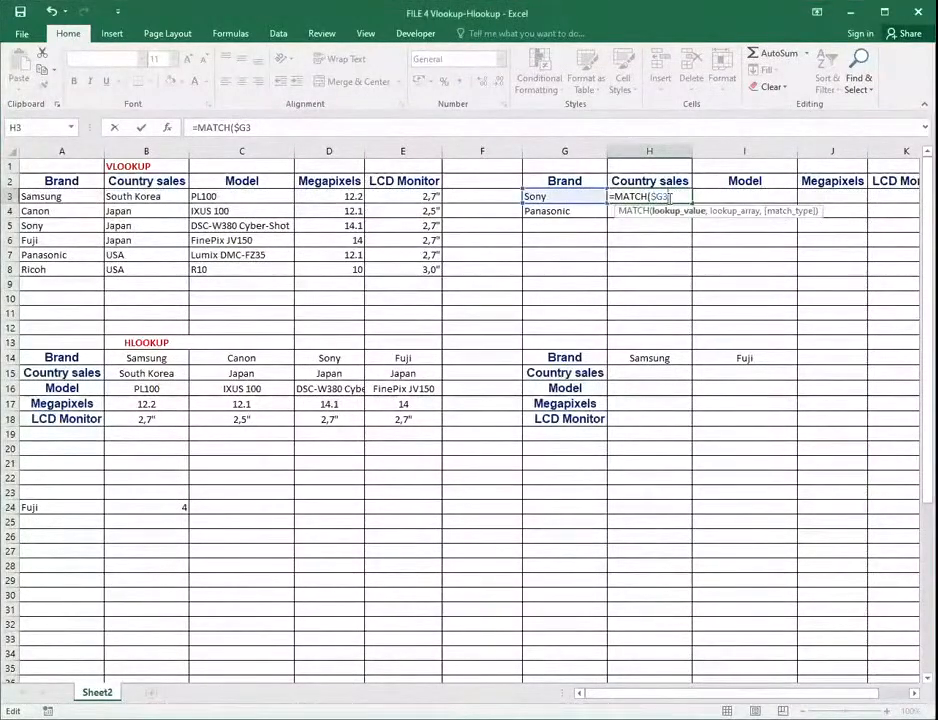
type(",")
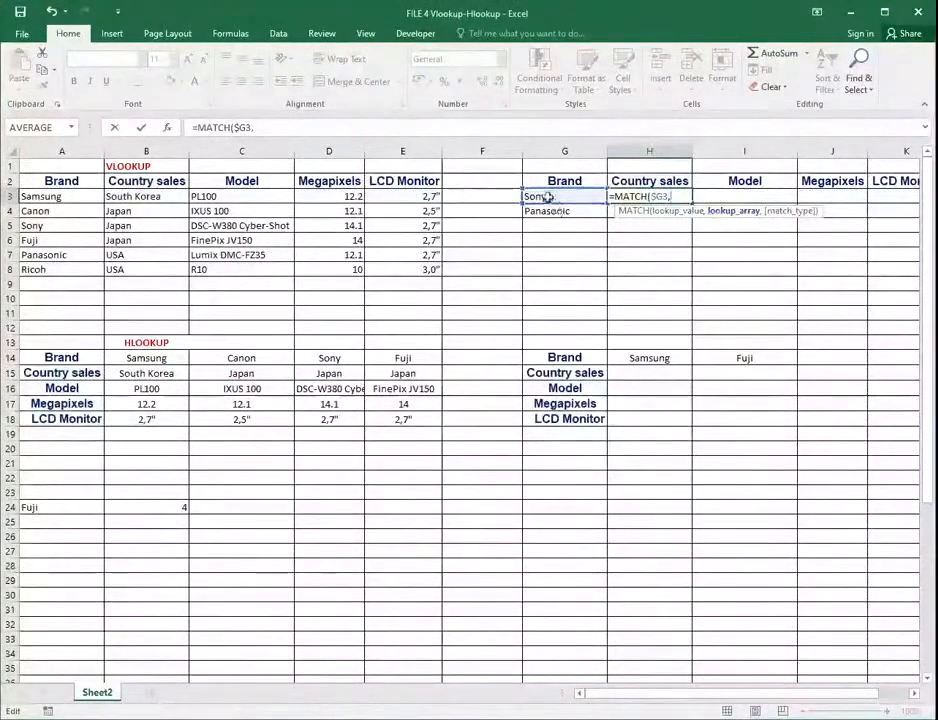
Complete the MATCH formula in H3 with the absolute lookup array $A$3:$A$8 and match type 0 for an exact match
left_click(45, 196)
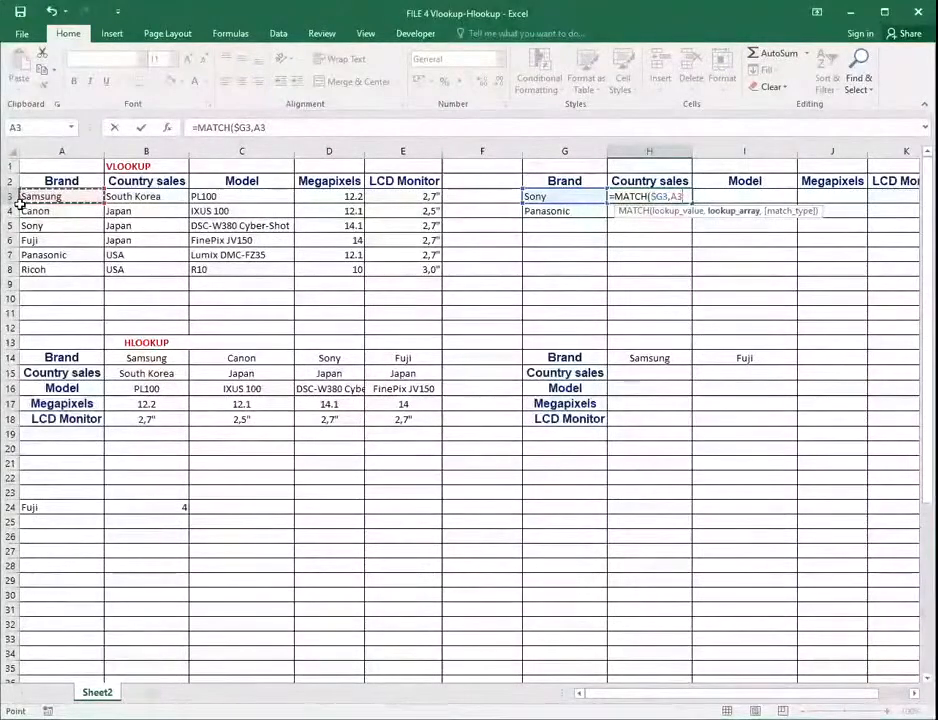
key("ctrl+shift+Down")
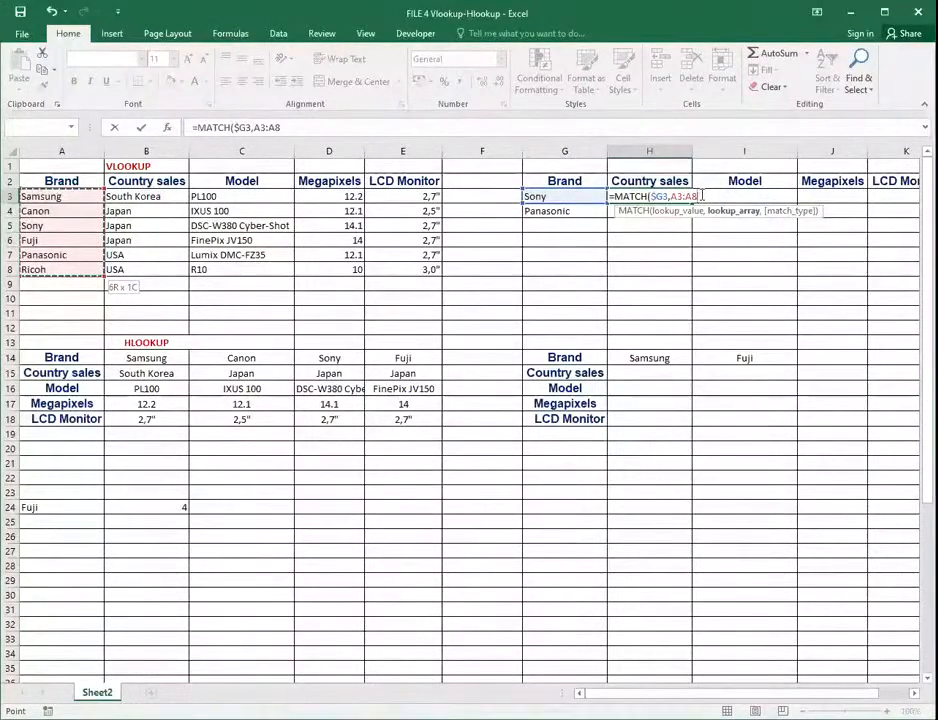
key("F4")
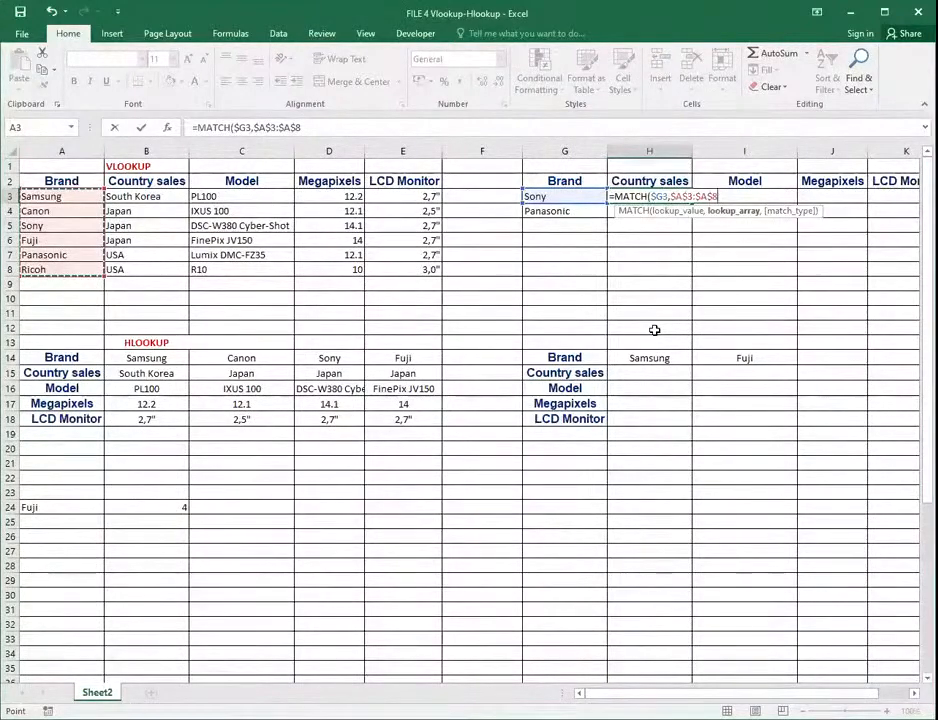
type(",")
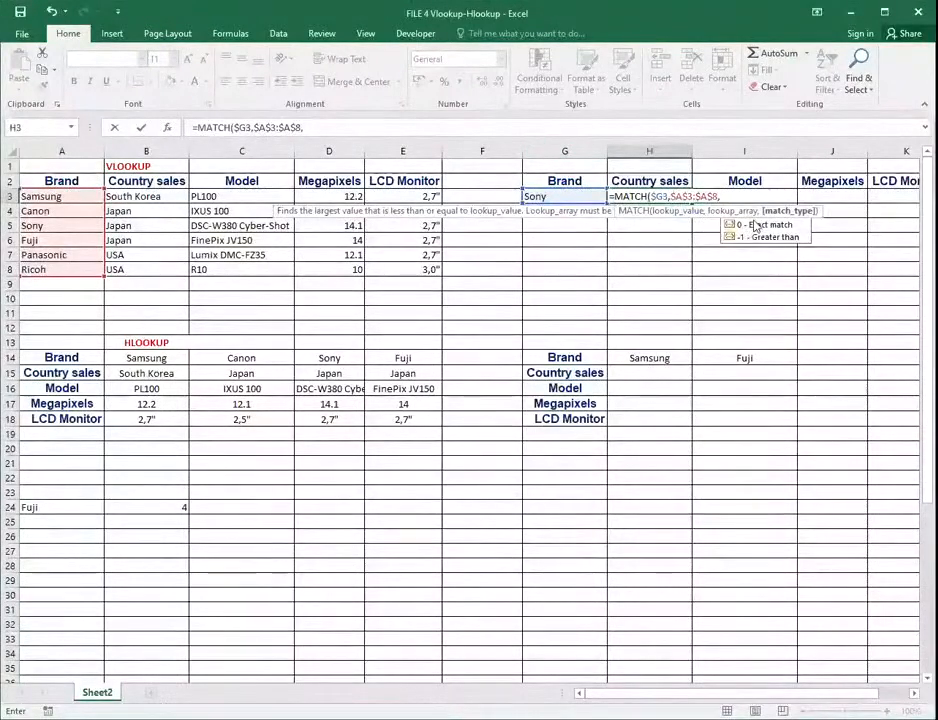
left_click(760, 226)
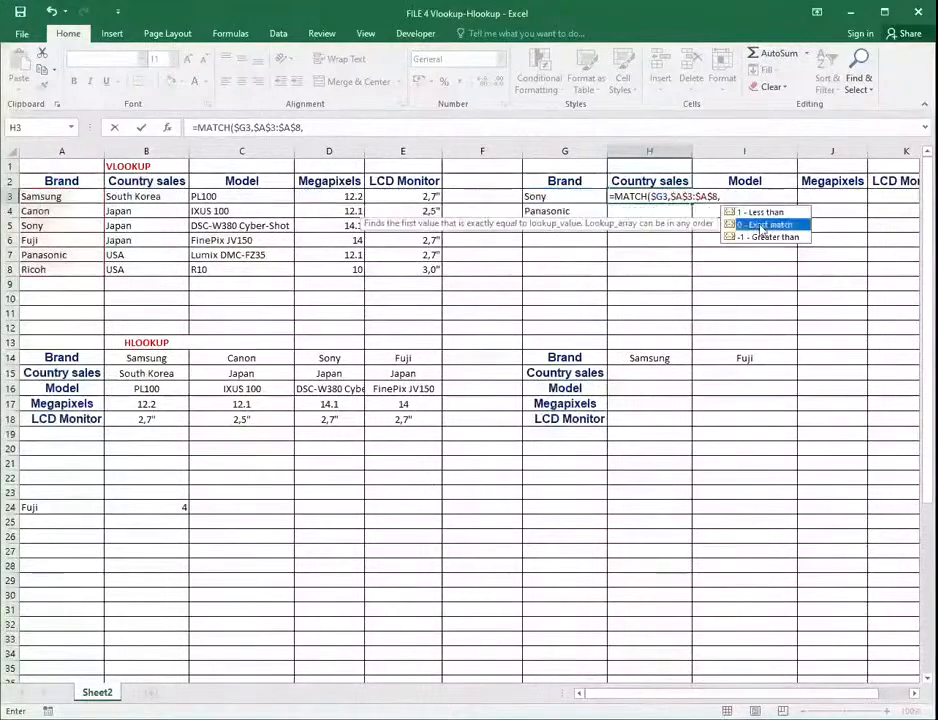
double_click(760, 225)
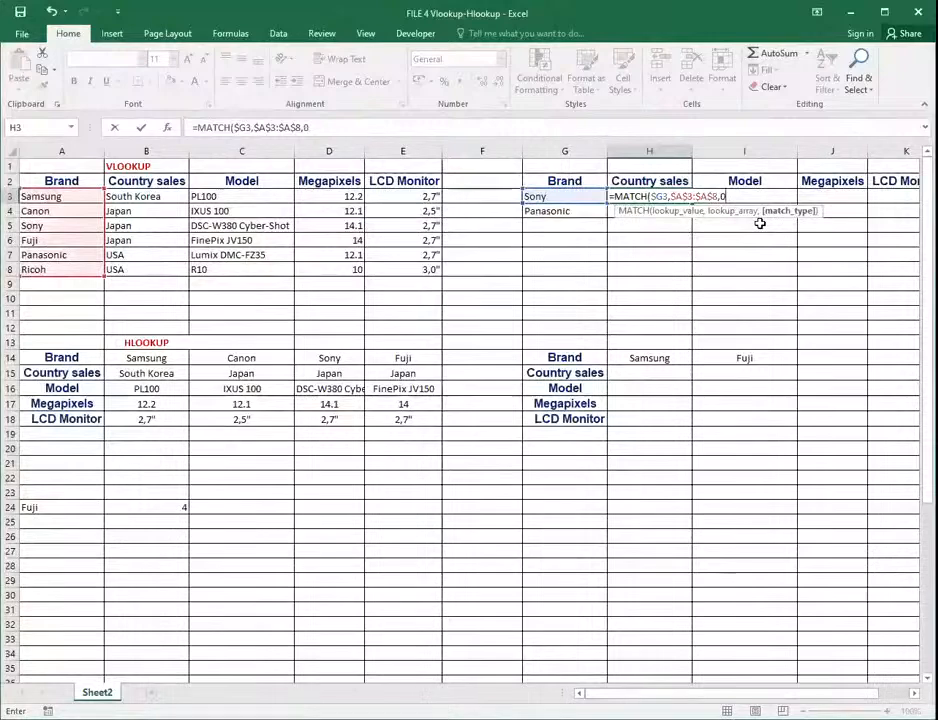
type(")")
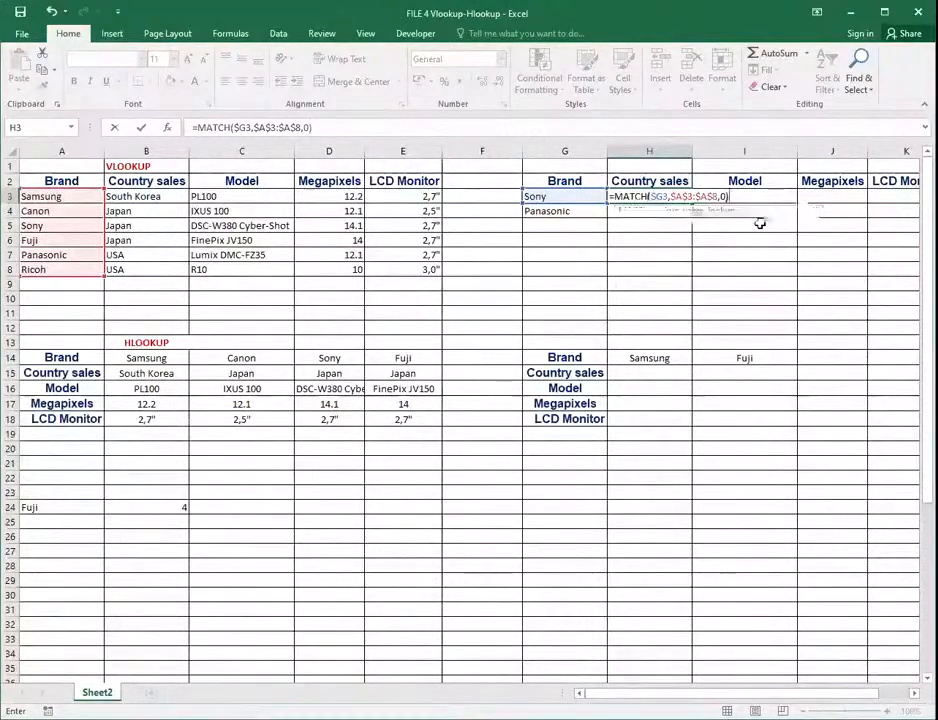
key("Return")
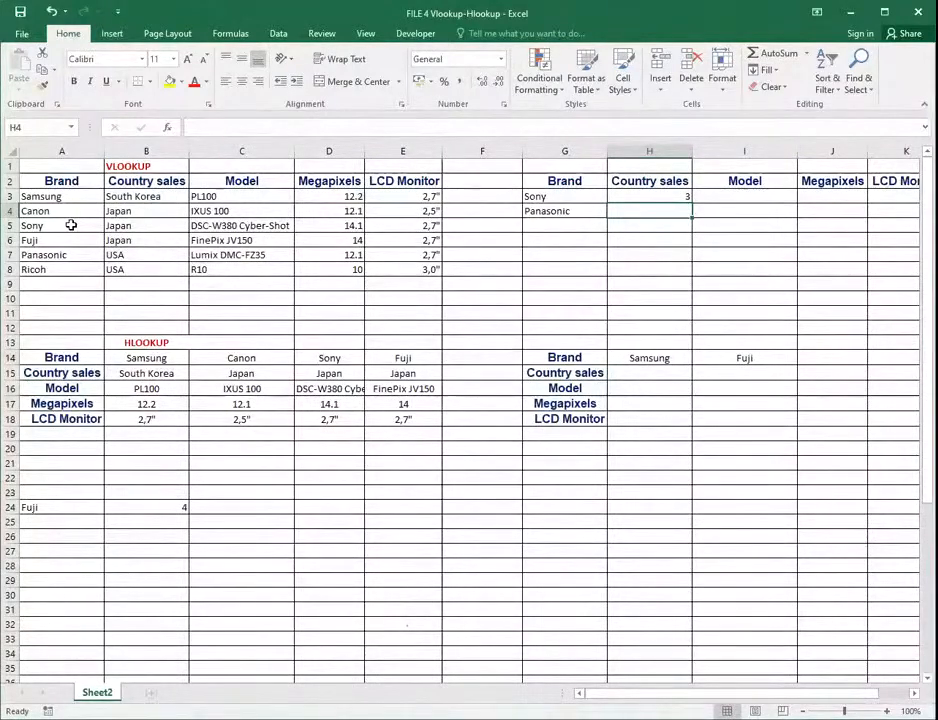
Wrap the MATCH formula in H3 in an INDEX function with the country sales in B3:B8 as its array
left_click(633, 194)
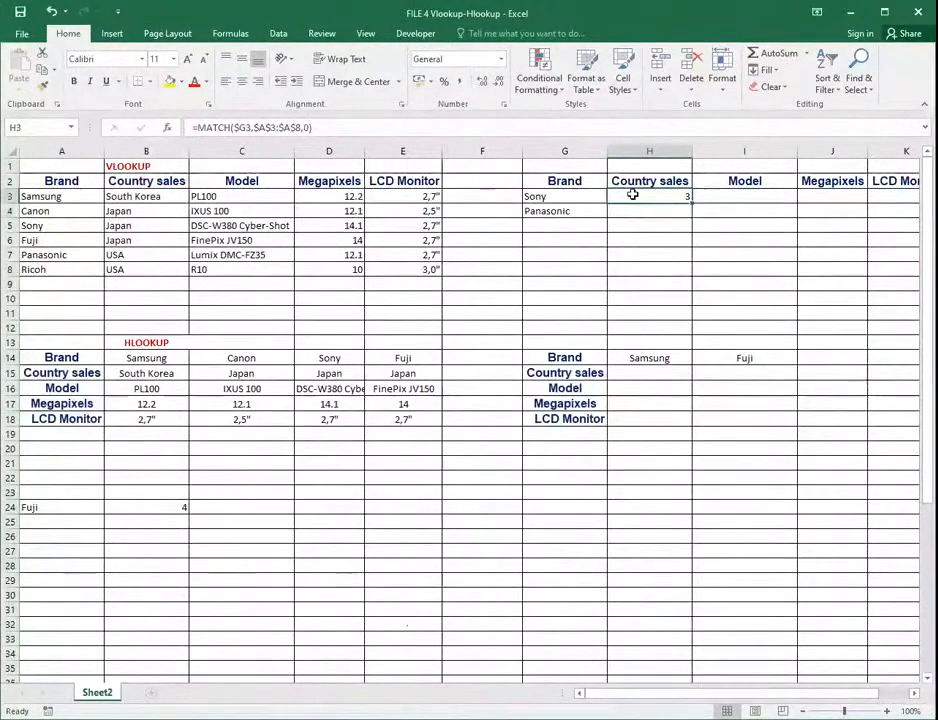
left_click(201, 129)
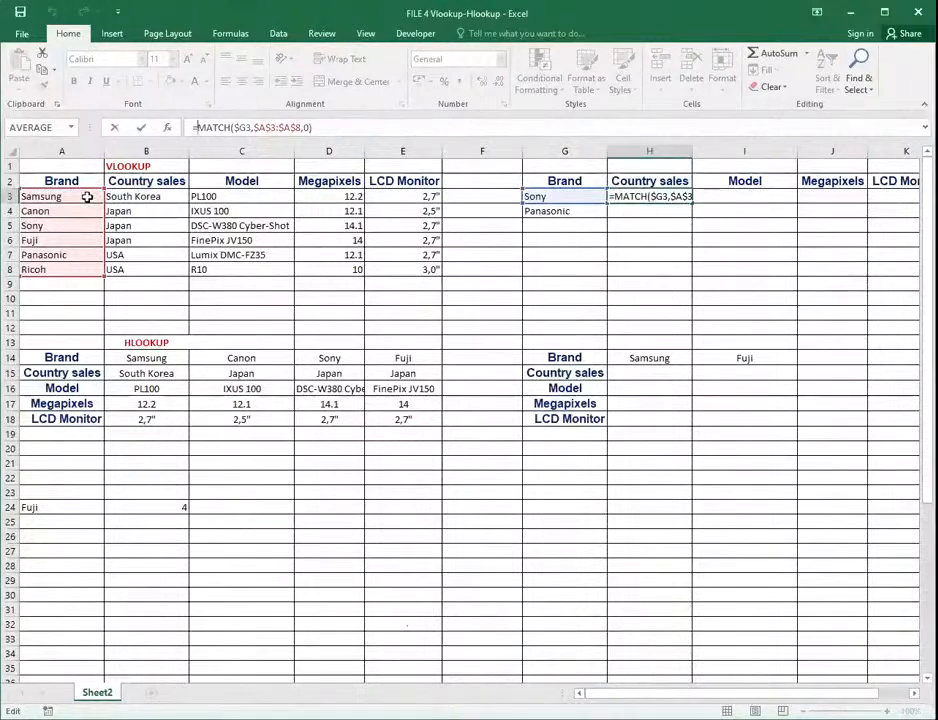
type("in")
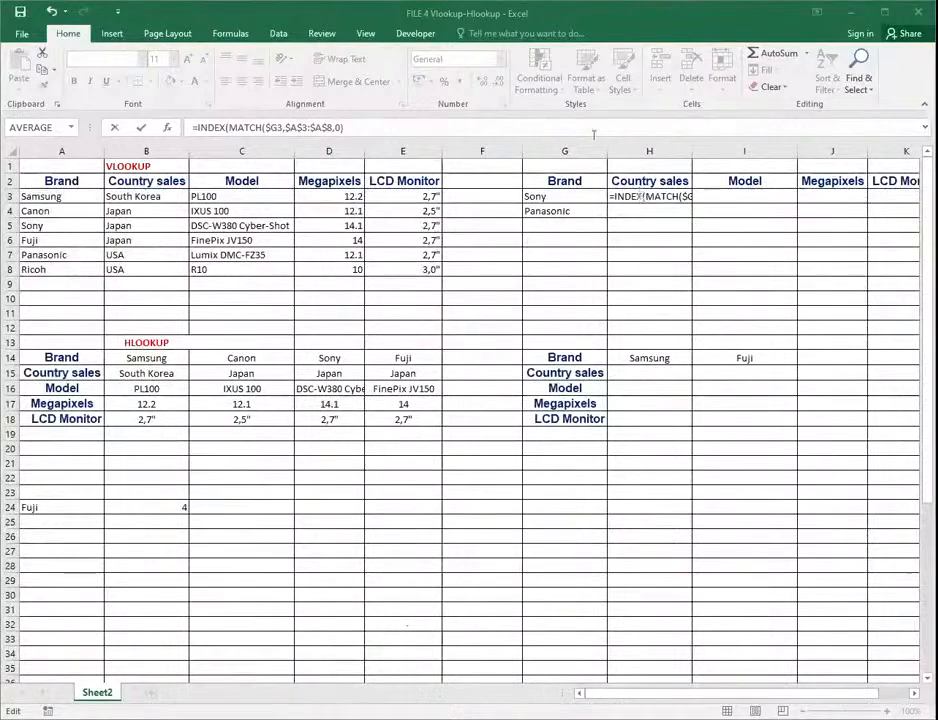
left_click(231, 127)
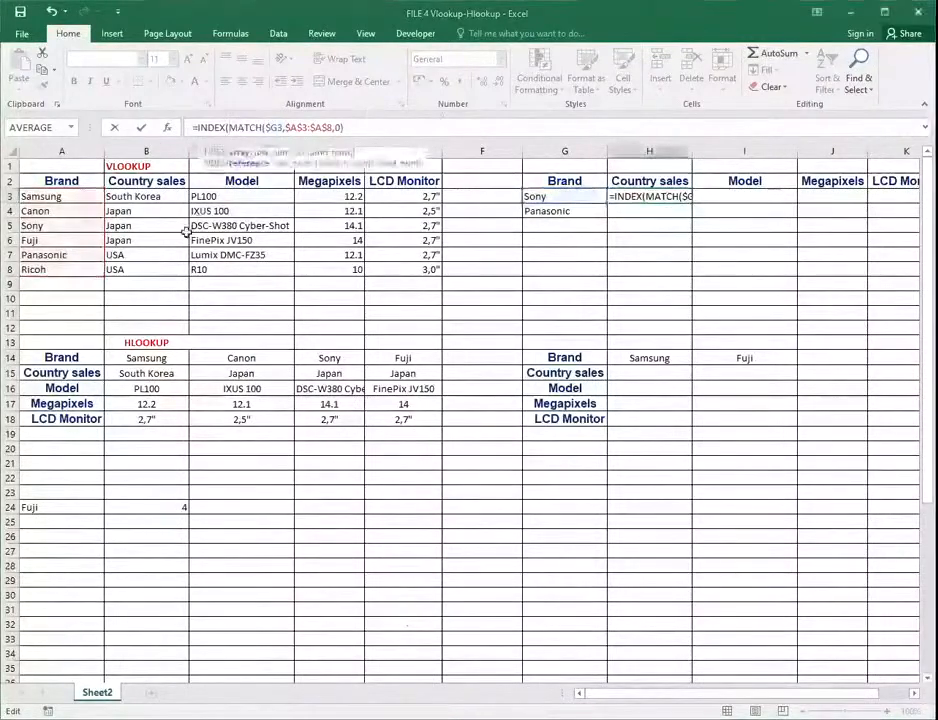
left_click(227, 127)
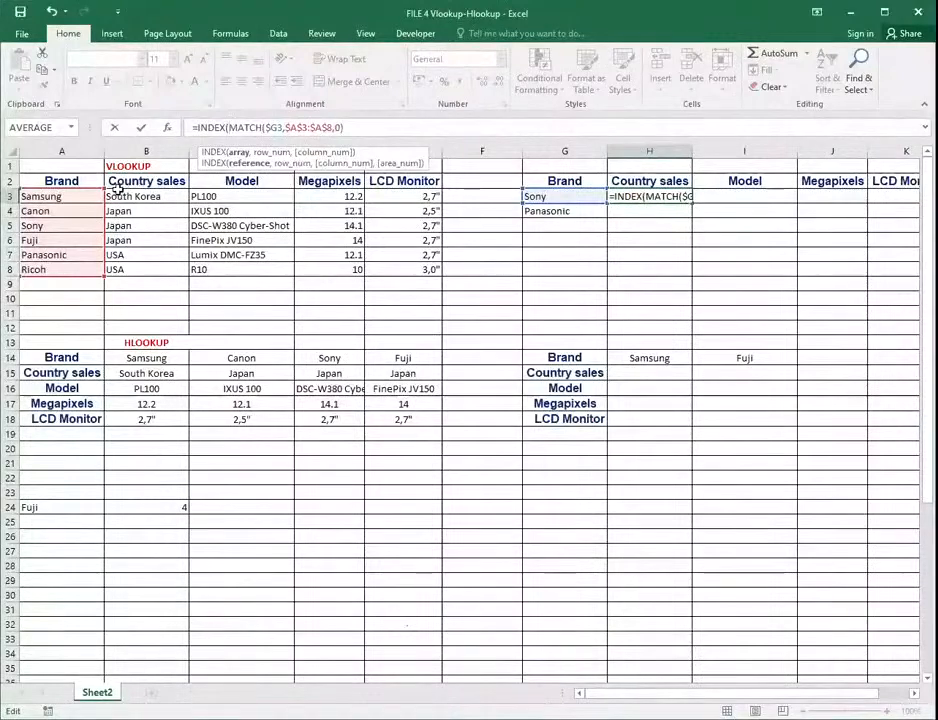
left_click(119, 196)
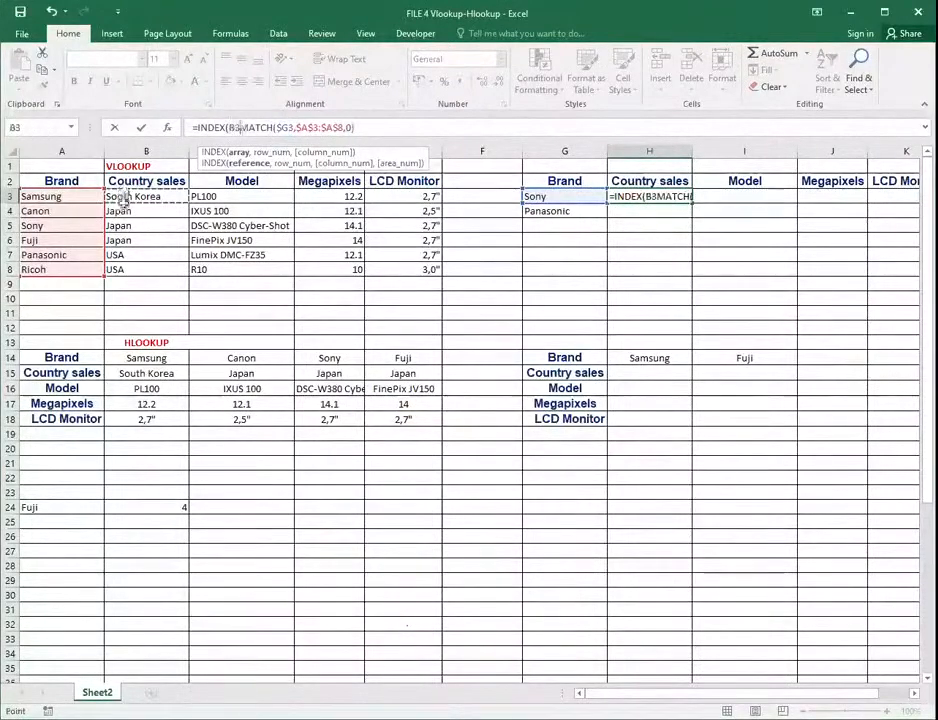
left_click_drag(121, 199, 109, 265)
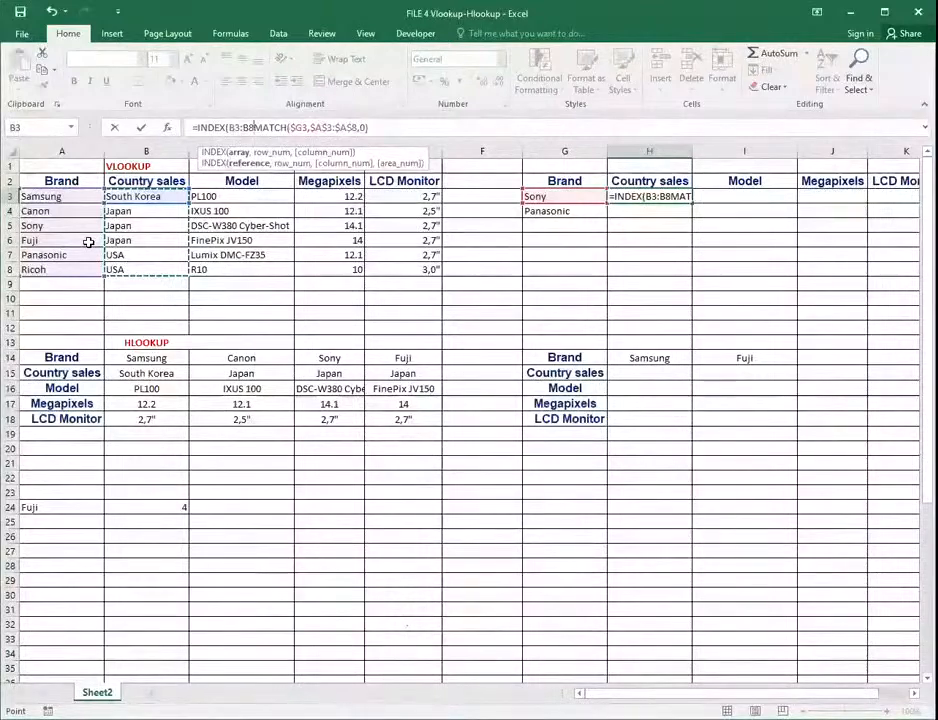
type(",")
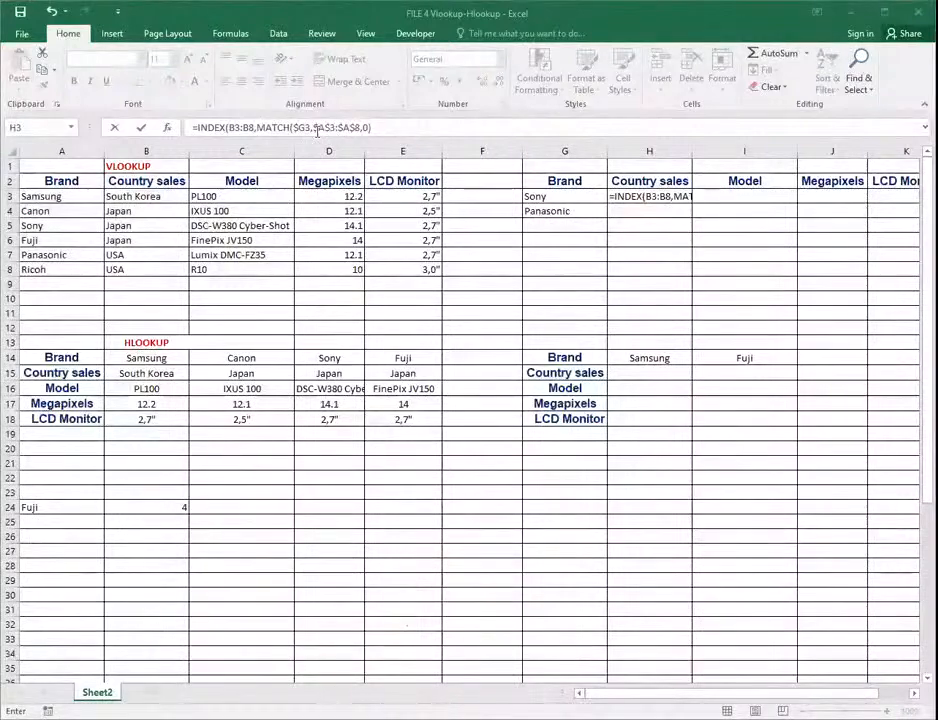
Lock only the rows of the INDEX array in the H3 formula, making it B$3:B$8
left_click(255, 128)
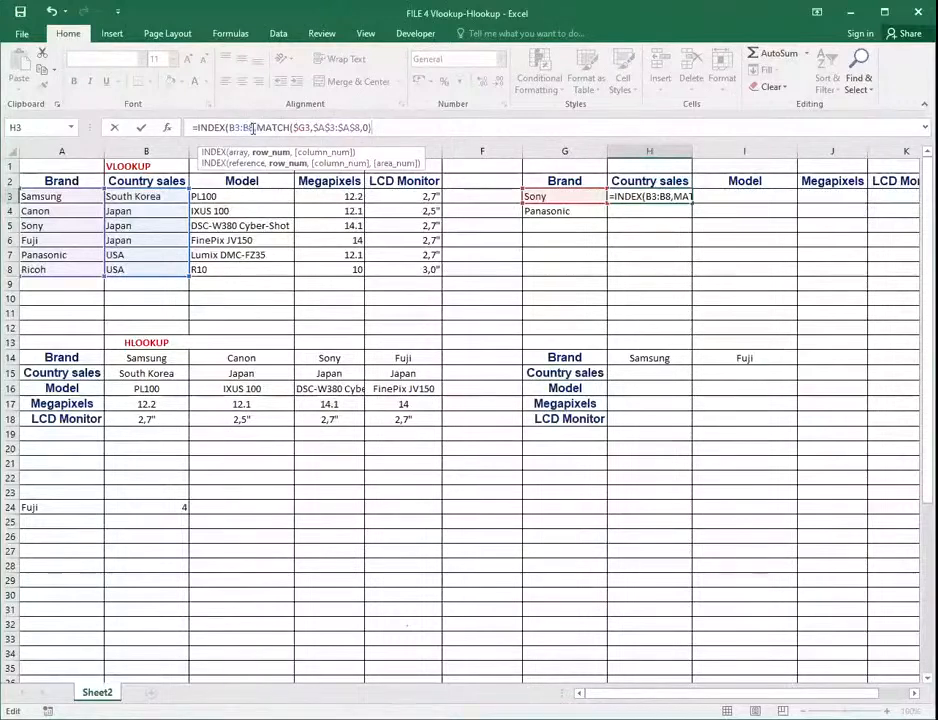
double_click(253, 127)
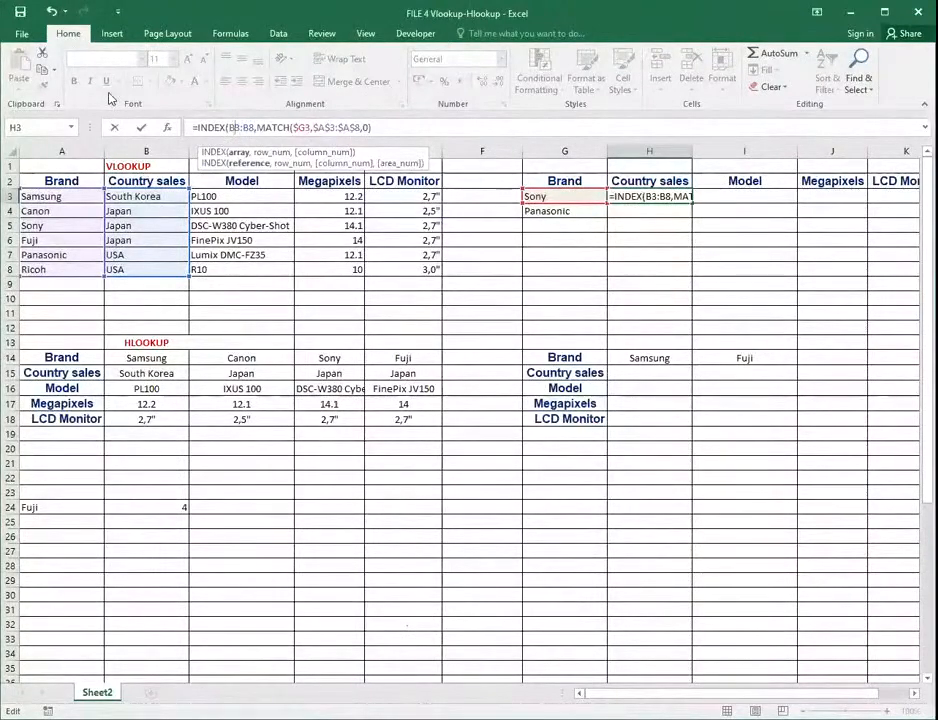
type("$")
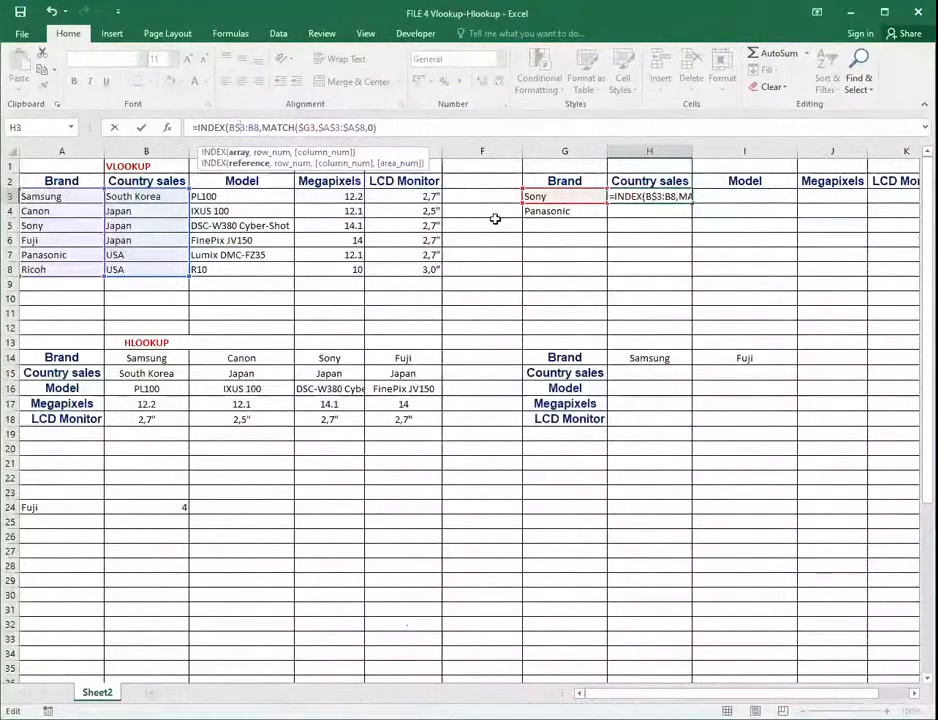
left_click(254, 129)
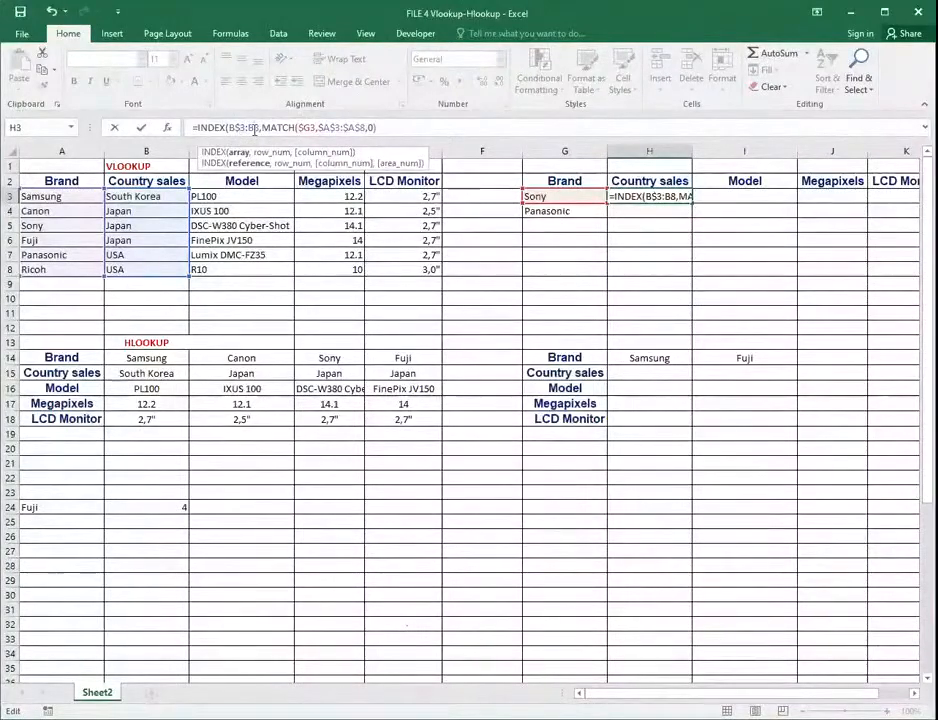
type("$")
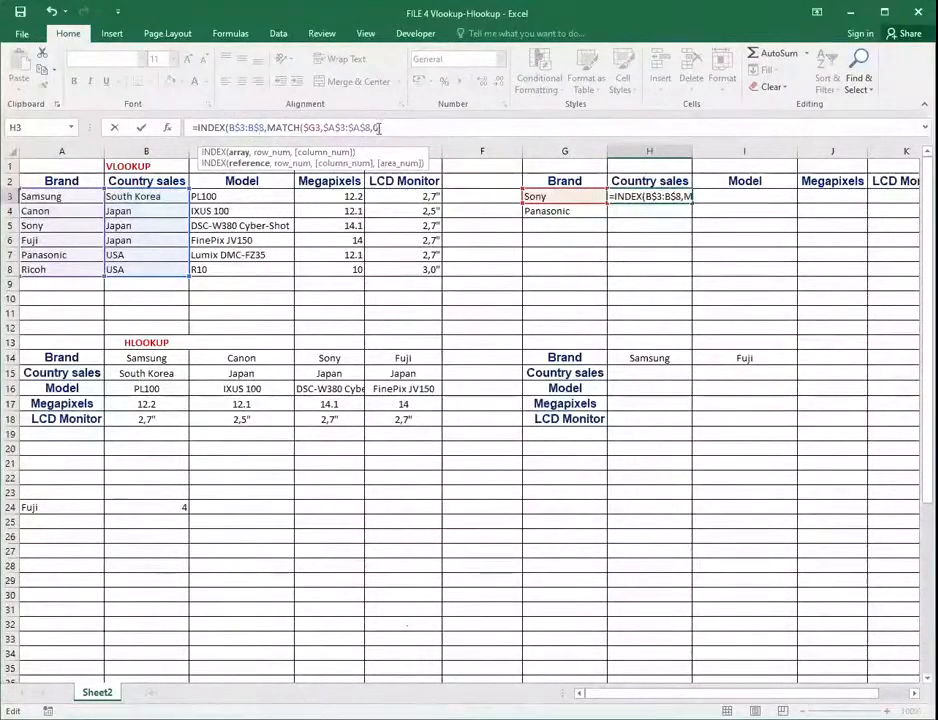
Close and enter the combined INDEX and MATCH formula in H3, and select that cell again
type(",")
key("BackSpace")
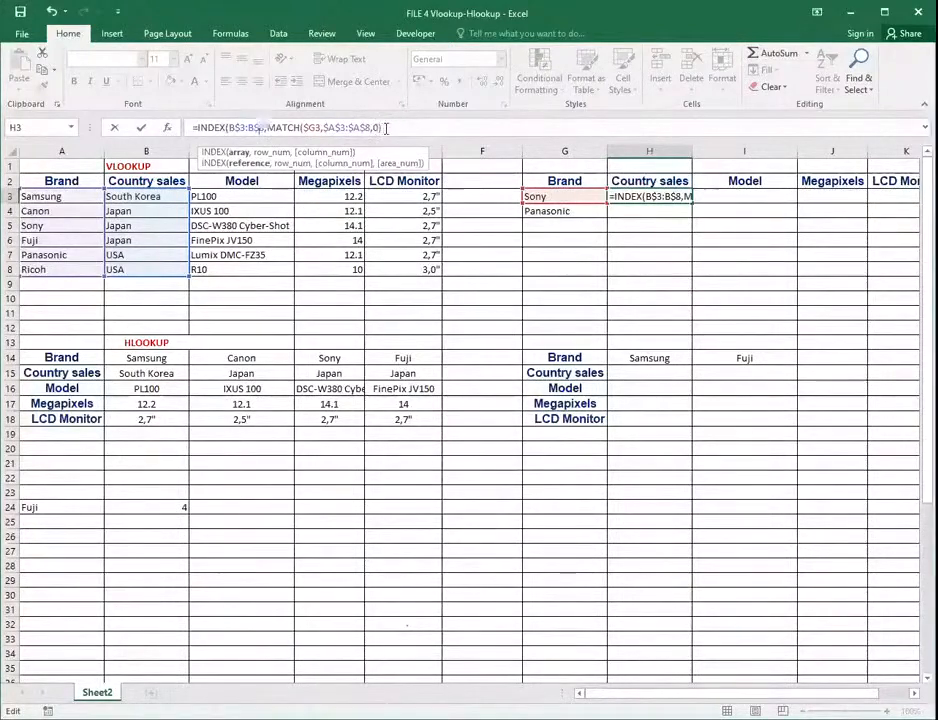
left_click(373, 128)
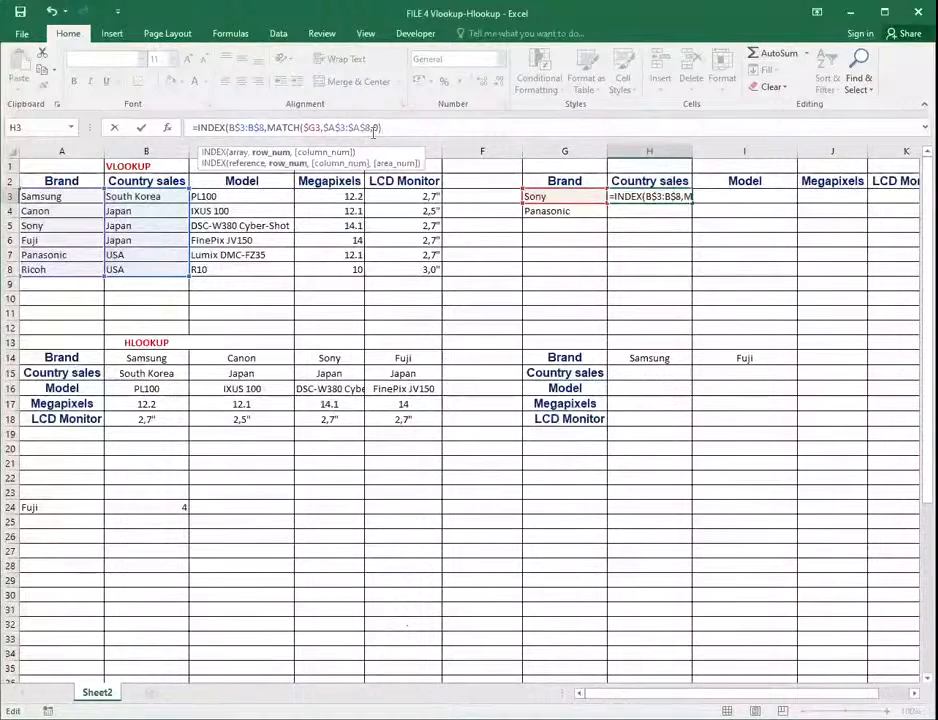
type(")")
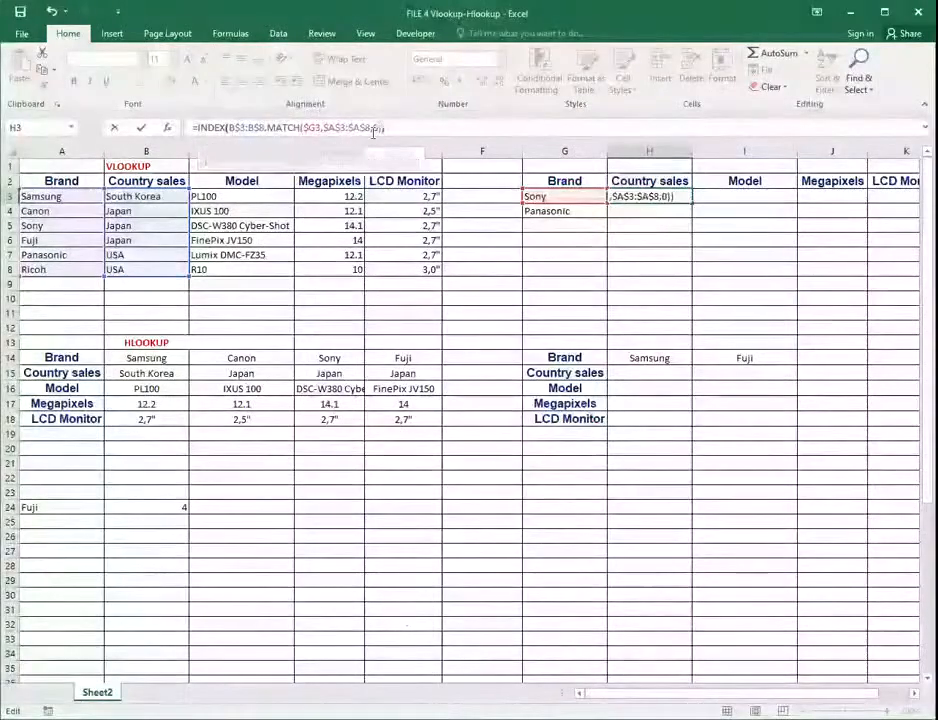
key("Return")
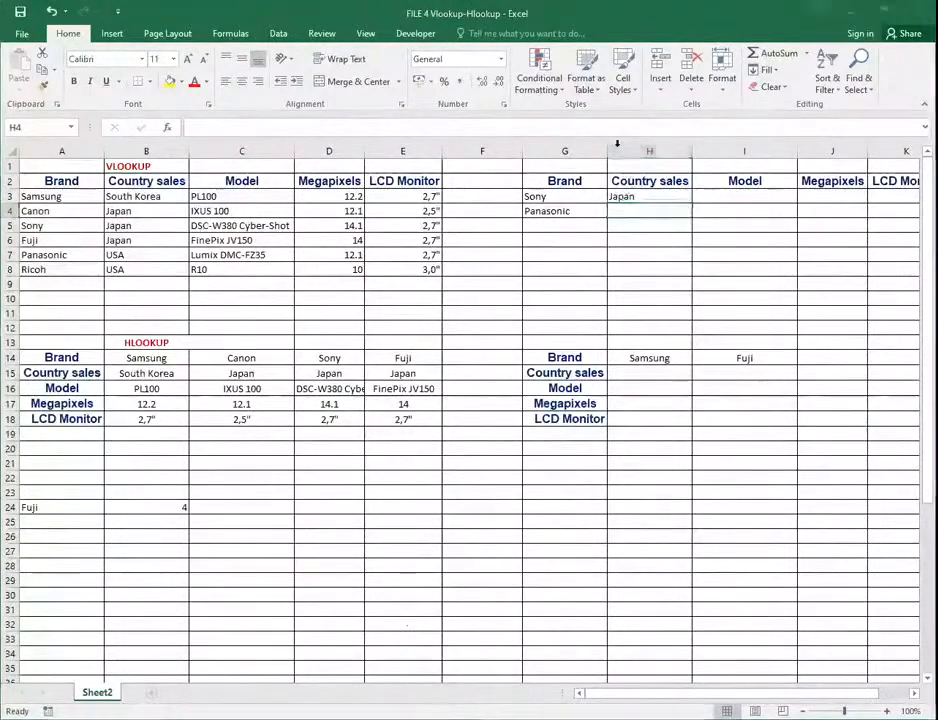
left_click(647, 197)
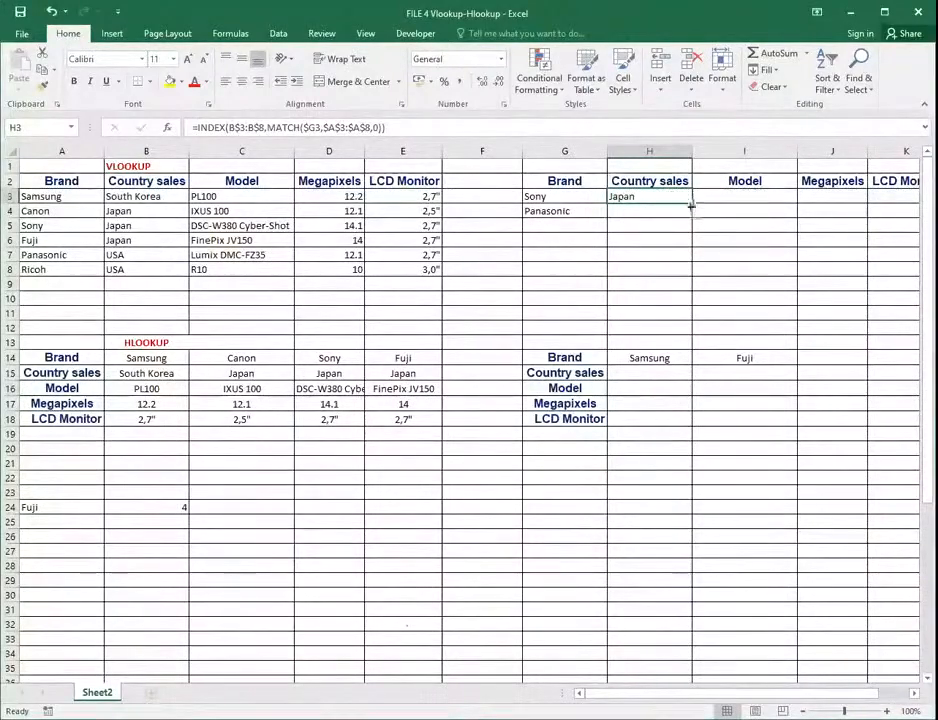
Fill the H3 formula across to the LCD Monitor column and down through row 5, covering H3:K5
left_click_drag(691, 205, 778, 197)
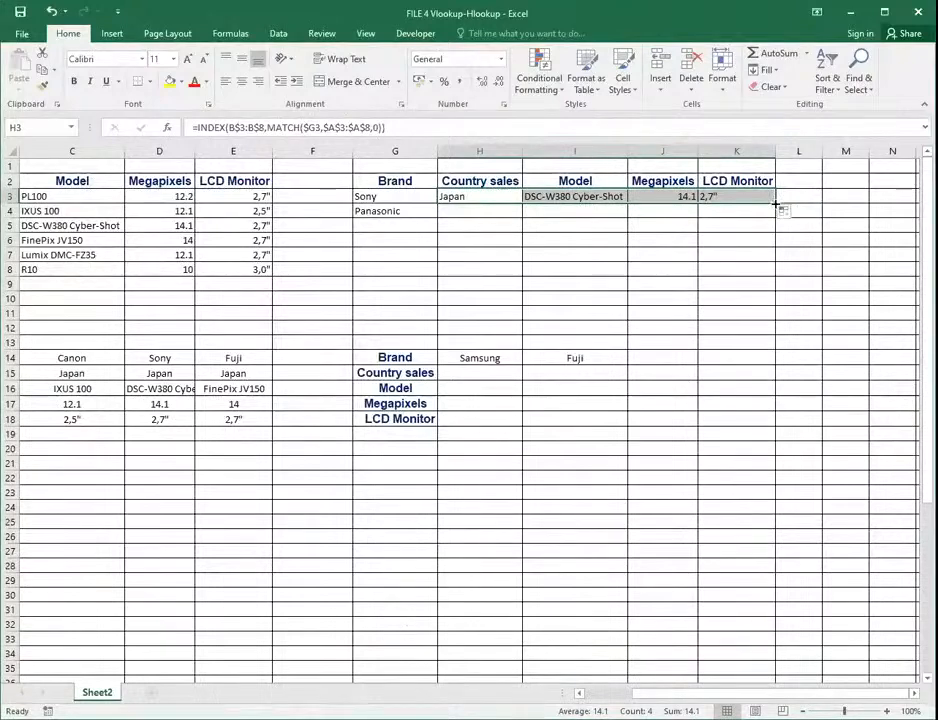
left_click_drag(775, 203, 775, 216)
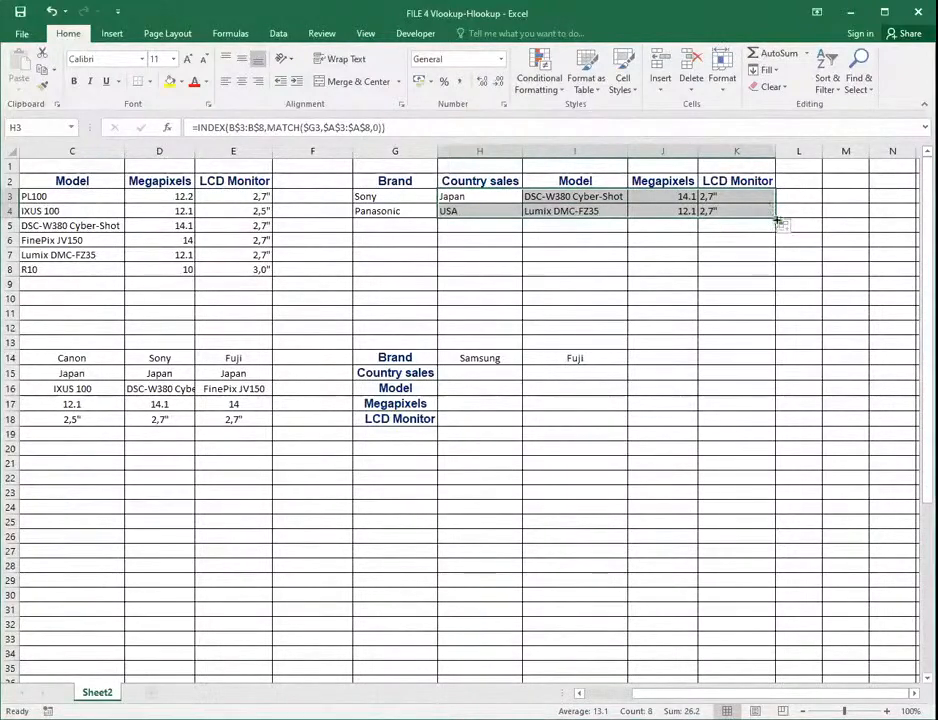
left_click_drag(778, 220, 778, 226)
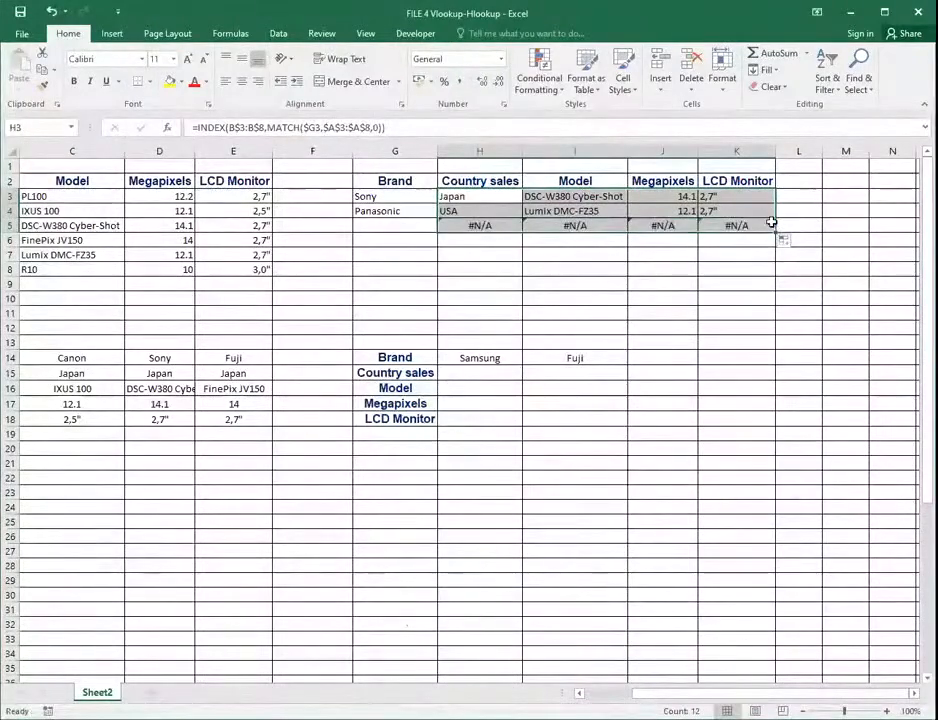
Enter fuji as the brand in G5, below Panasonic in the lookup table
left_click_drag(441, 226, 385, 224)
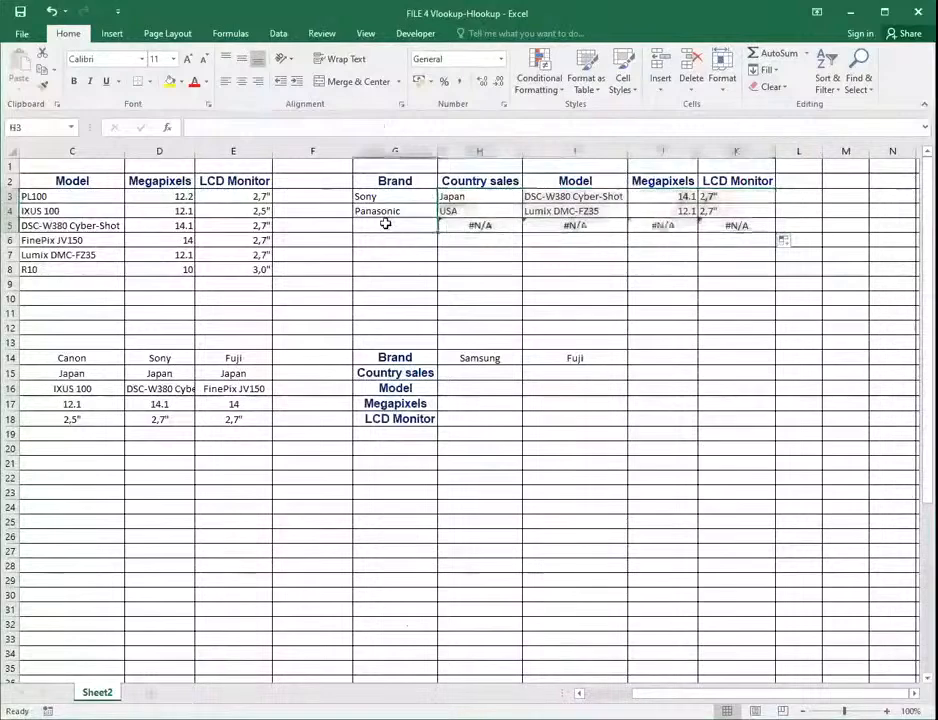
left_click(385, 224)
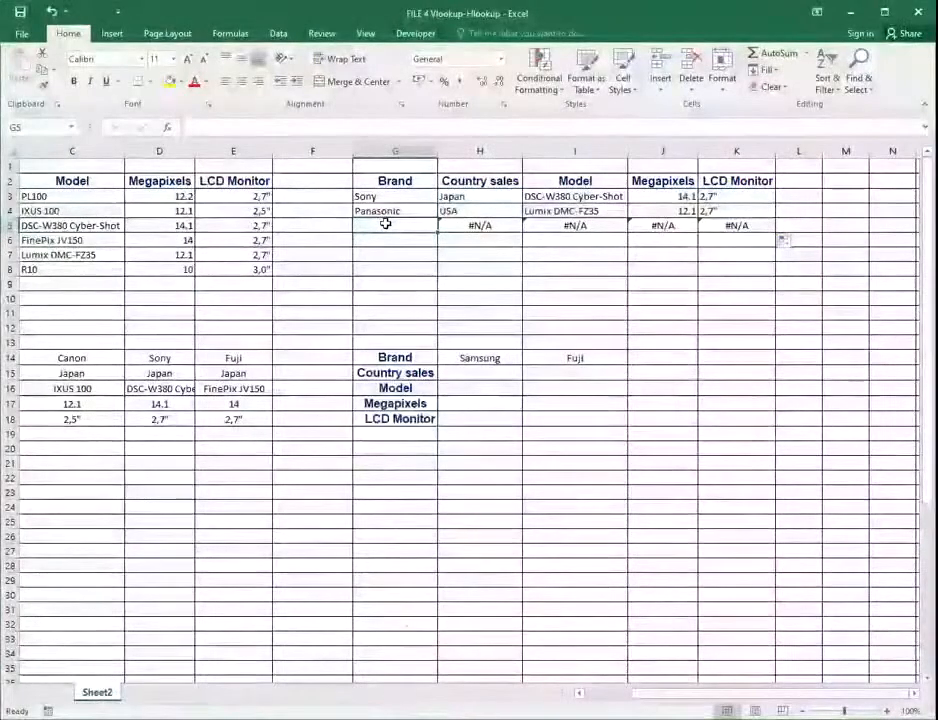
type("Fu")
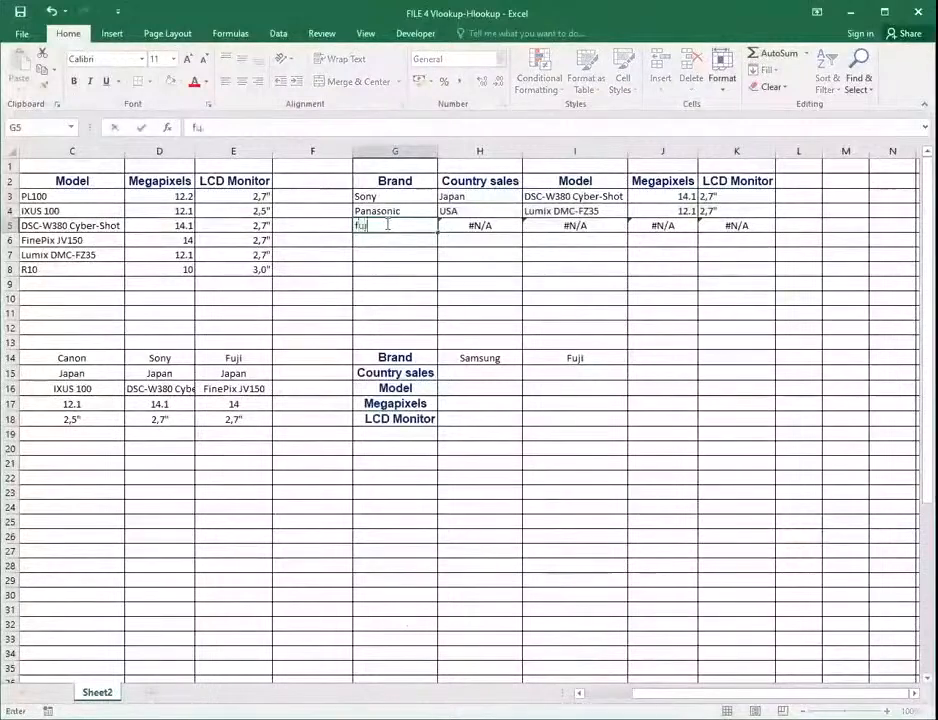
type("ji")
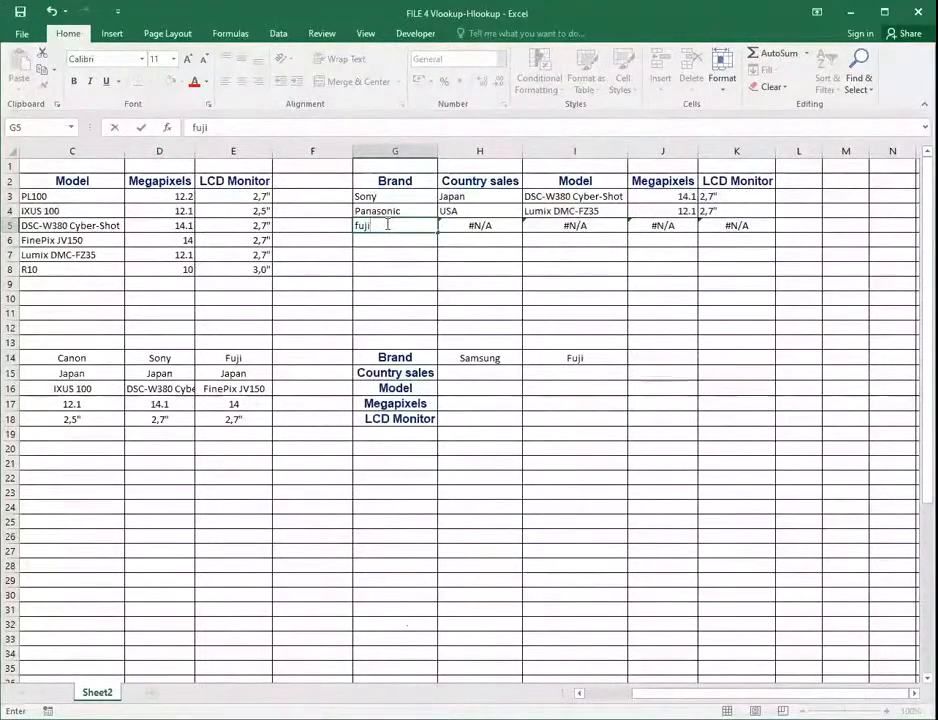
key("Return")
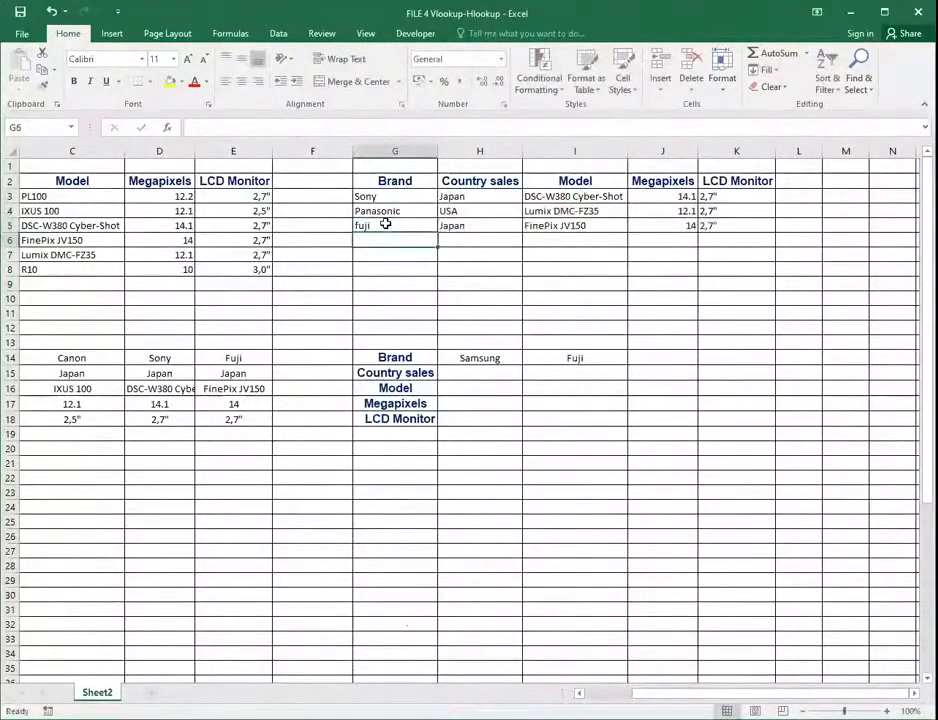
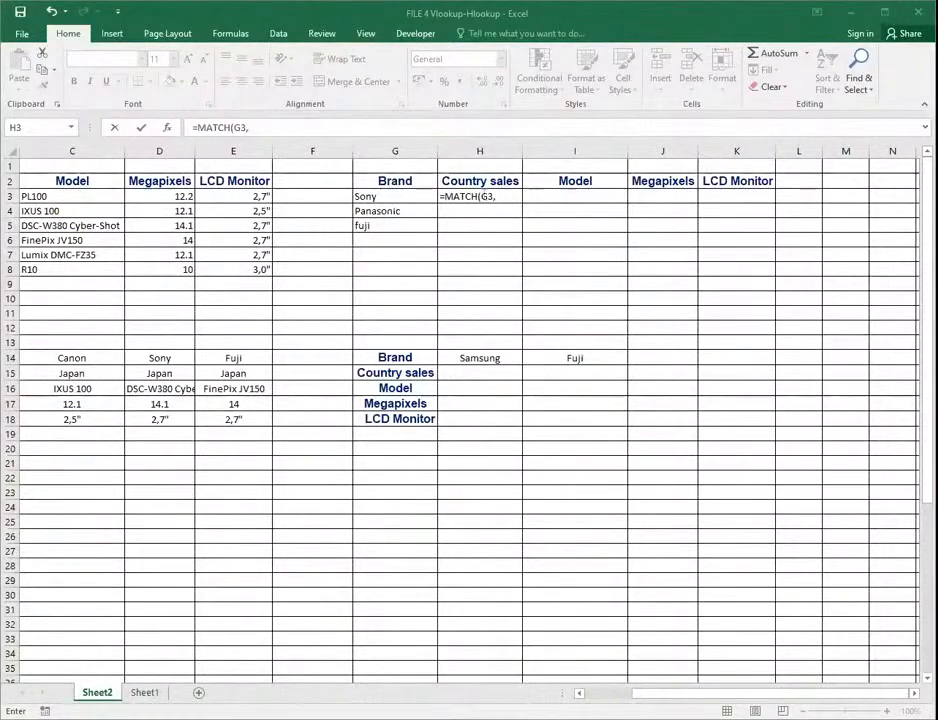
Lock only the column of the lookup value in the H3 MATCH formula, making it $G3
left_click(483, 196)
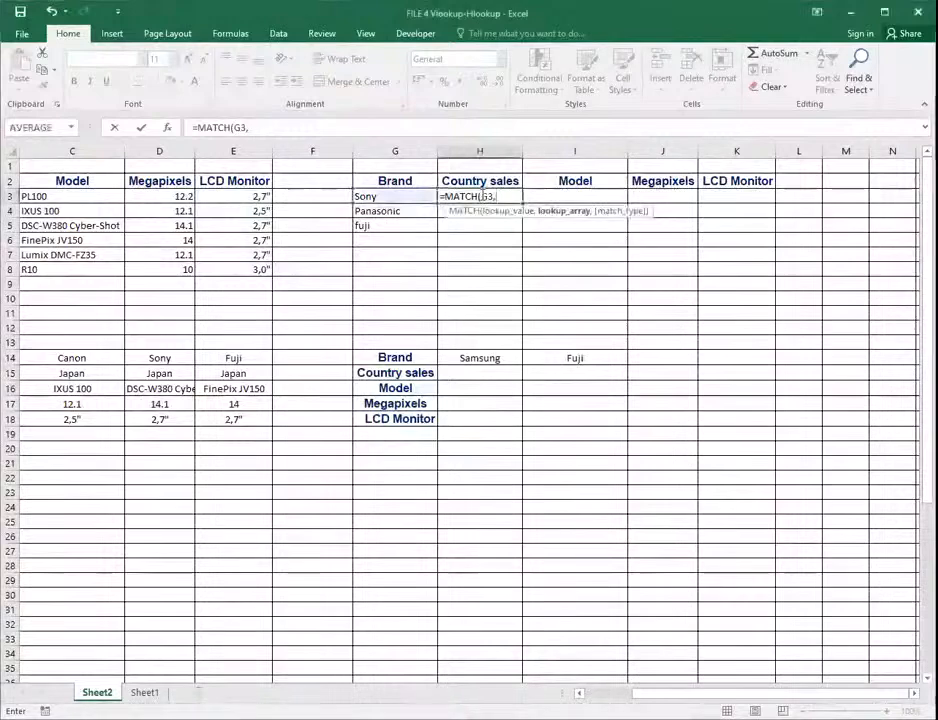
left_click(483, 196)
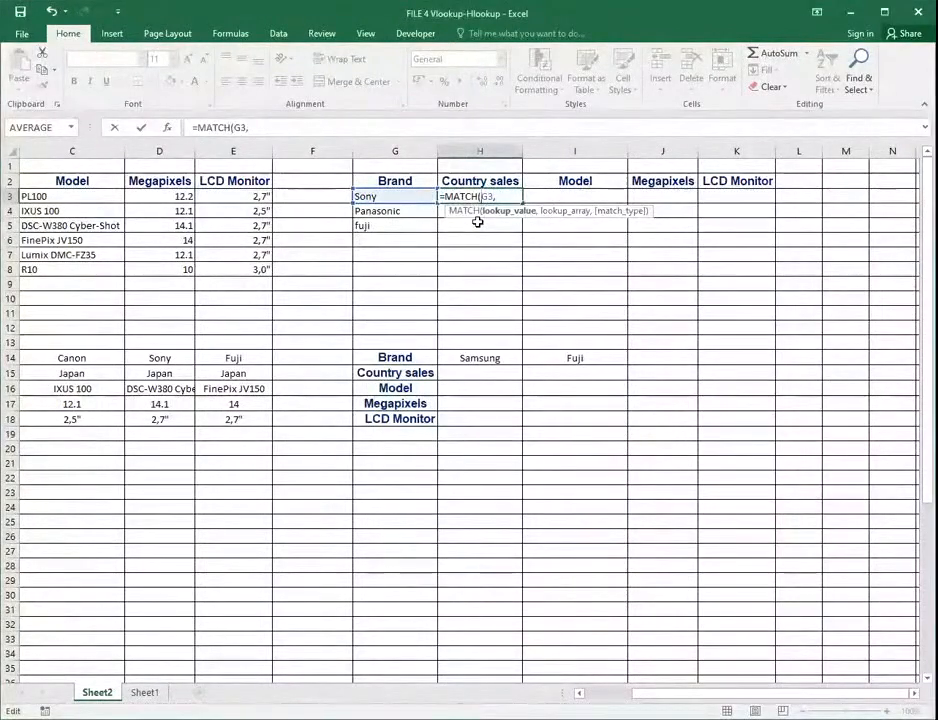
key("F4")
key("F4")
key("F4")
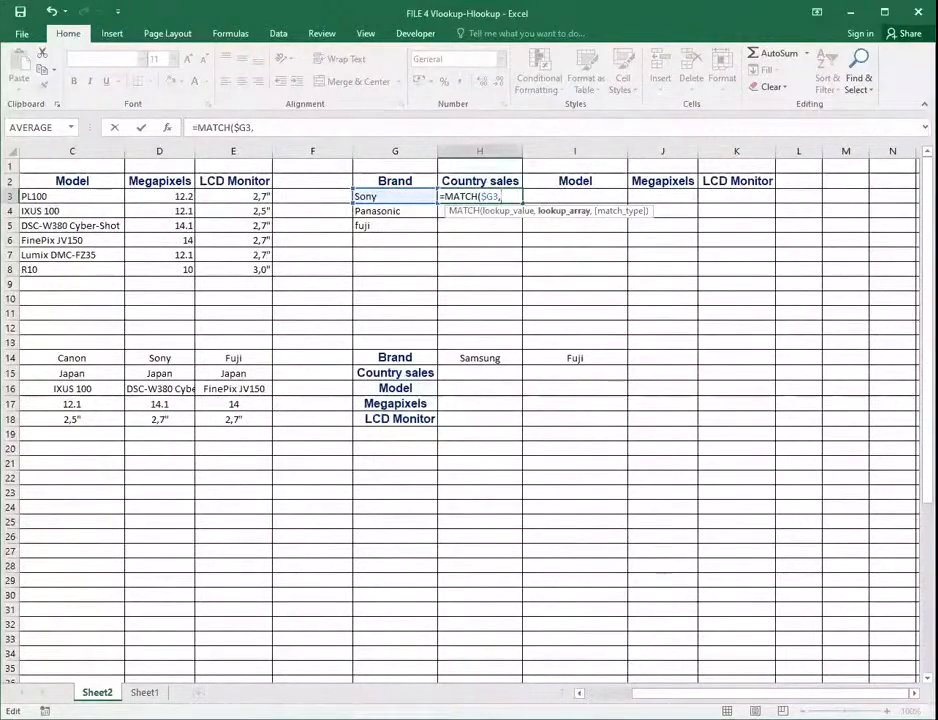
Add the absolute brand range $A$3:$A$8 and match type 0 for an exact match to the H3 formula, and close the MATCH function
left_click_drag(722, 693, 682, 693)
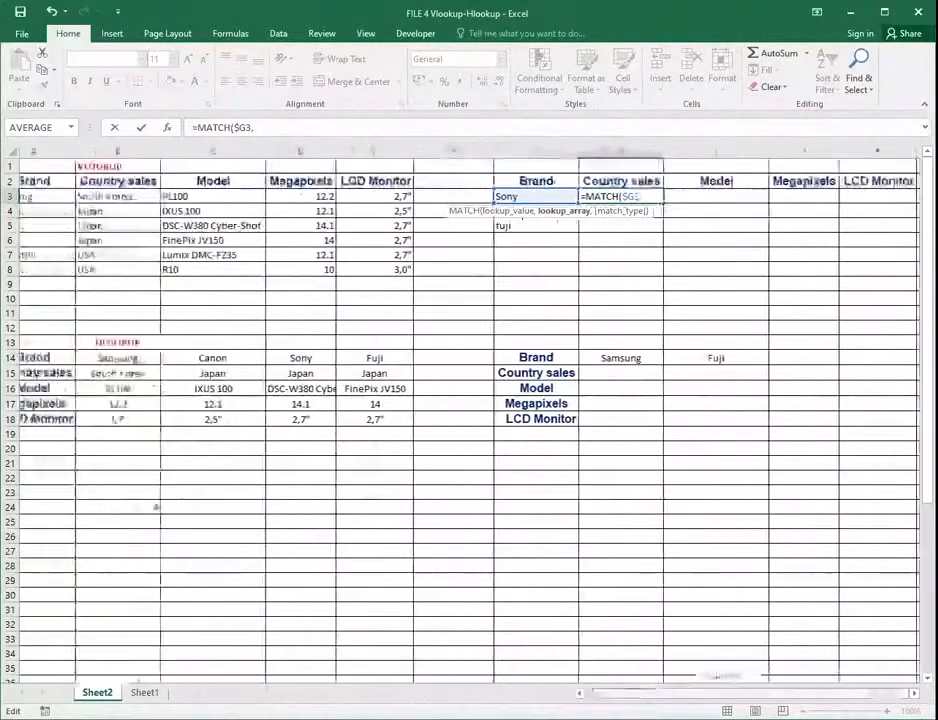
left_click(34, 198)
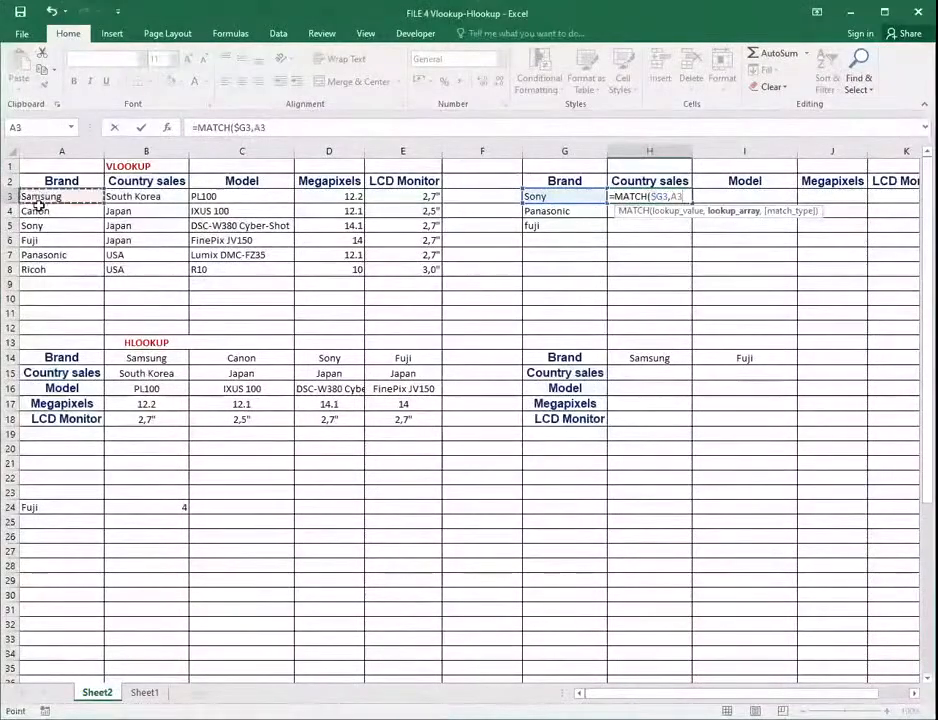
left_click_drag(36, 204, 30, 268)
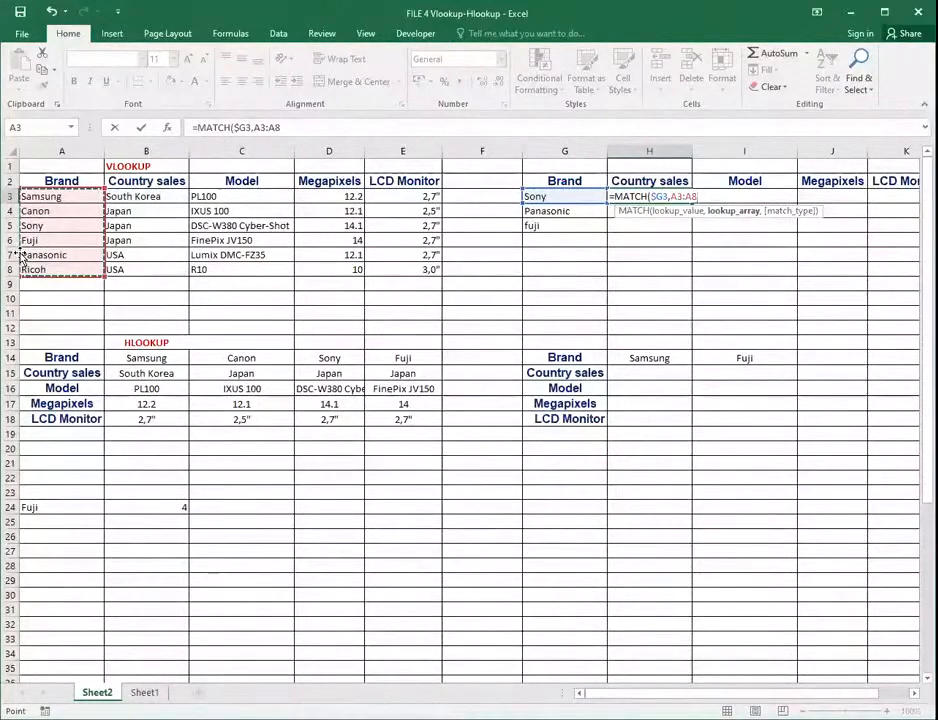
key("F4")
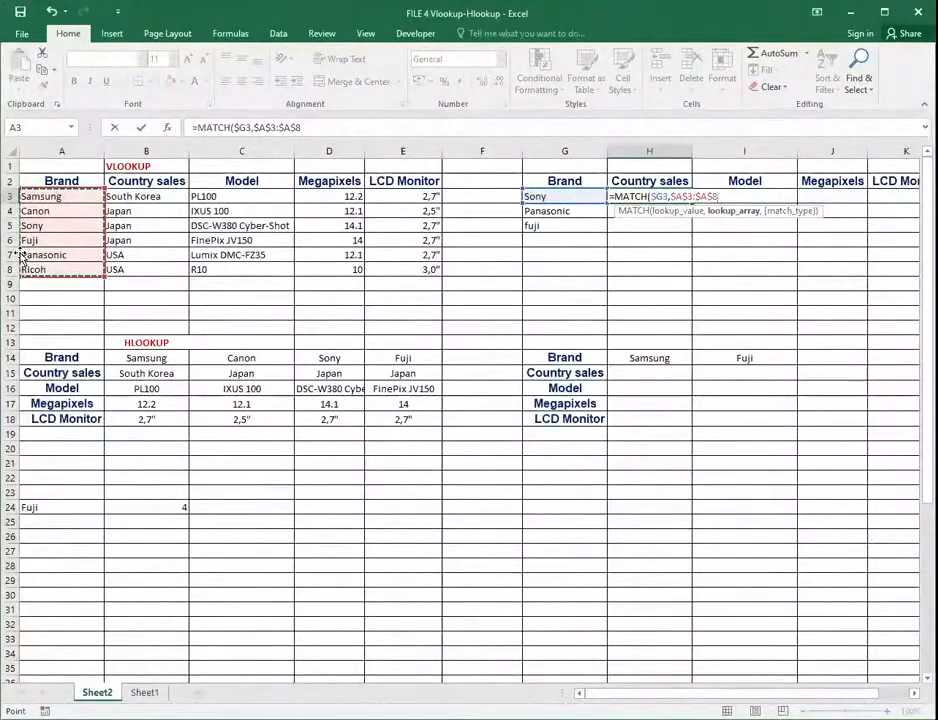
type(",")
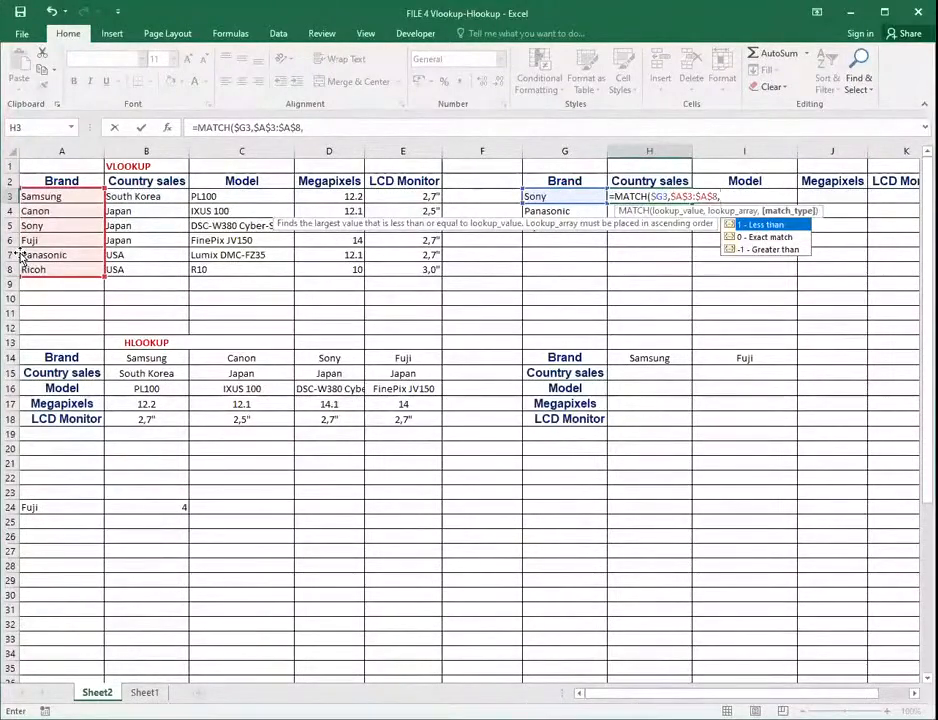
left_click(790, 240)
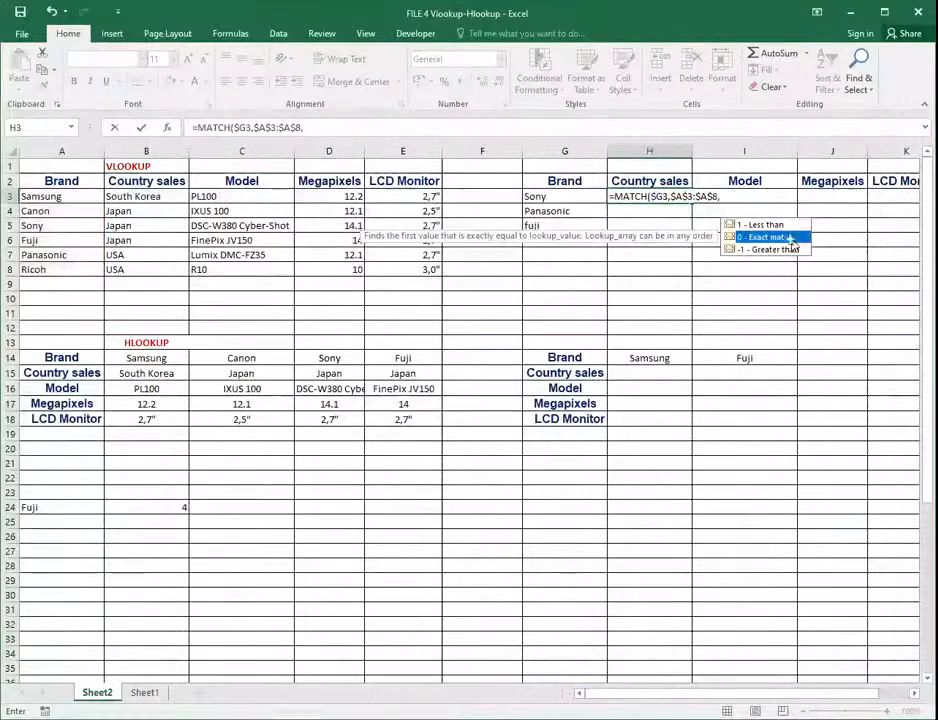
double_click(791, 240)
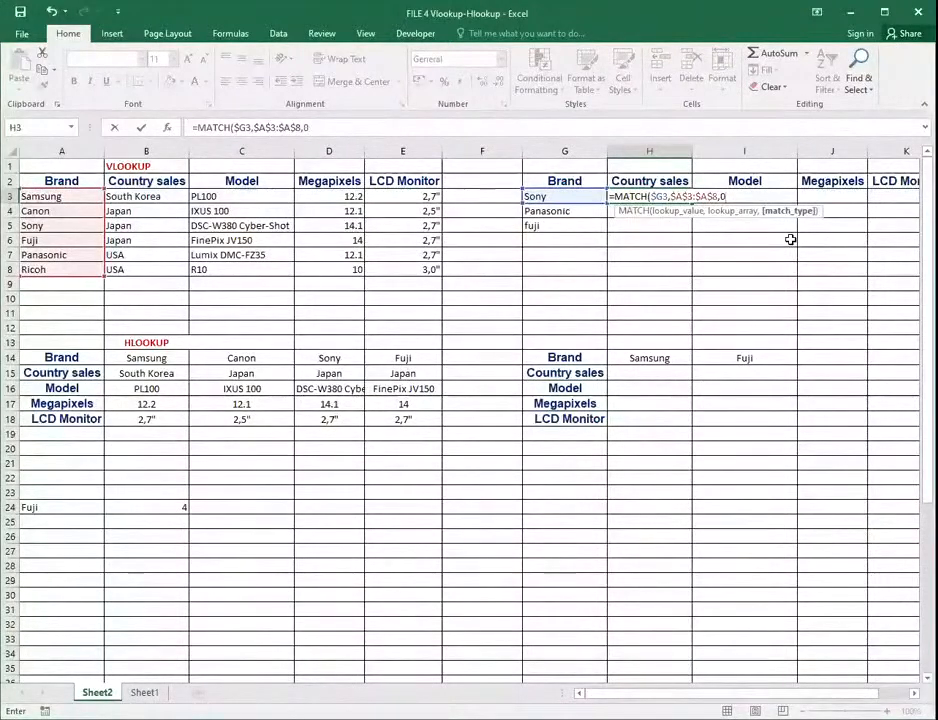
type(")")
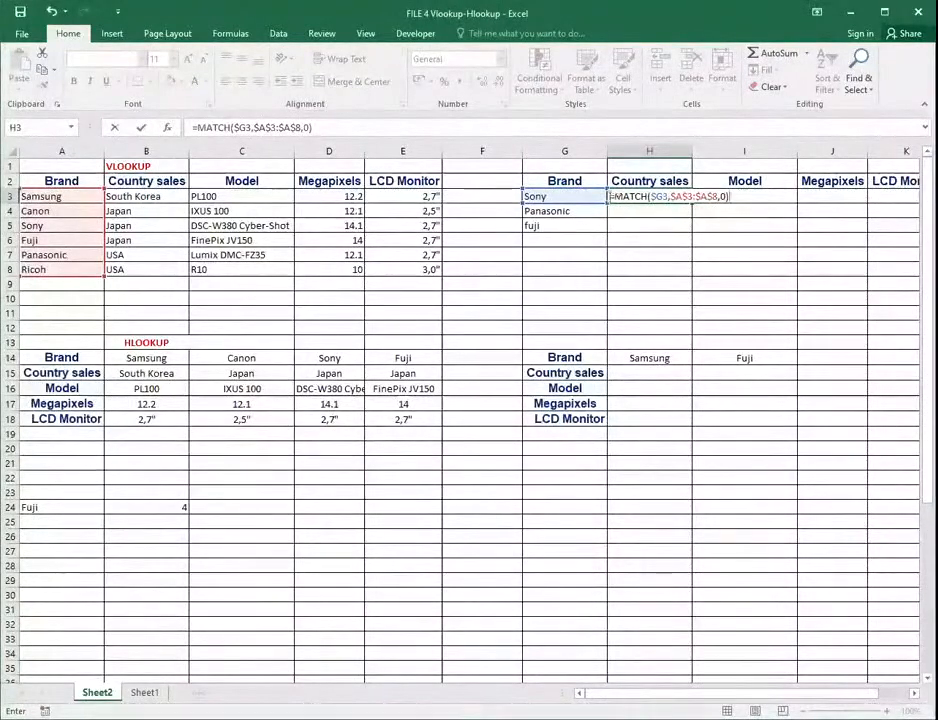
Nest the MATCH function in H3 inside INDEX, using the country sales range B3:B8 as the array
left_click(614, 197)
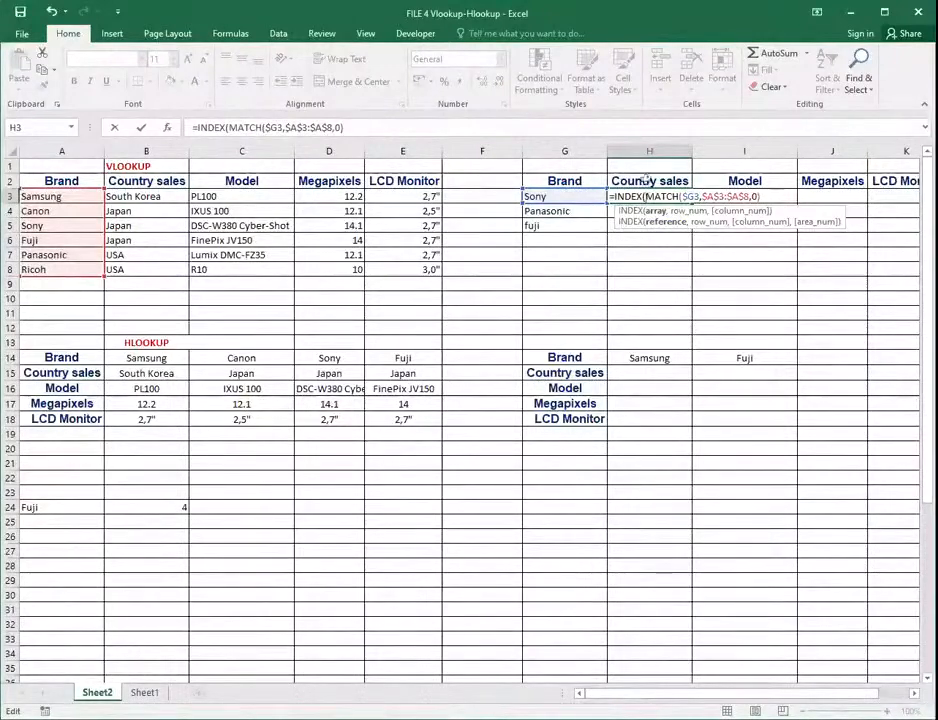
left_click(144, 197)
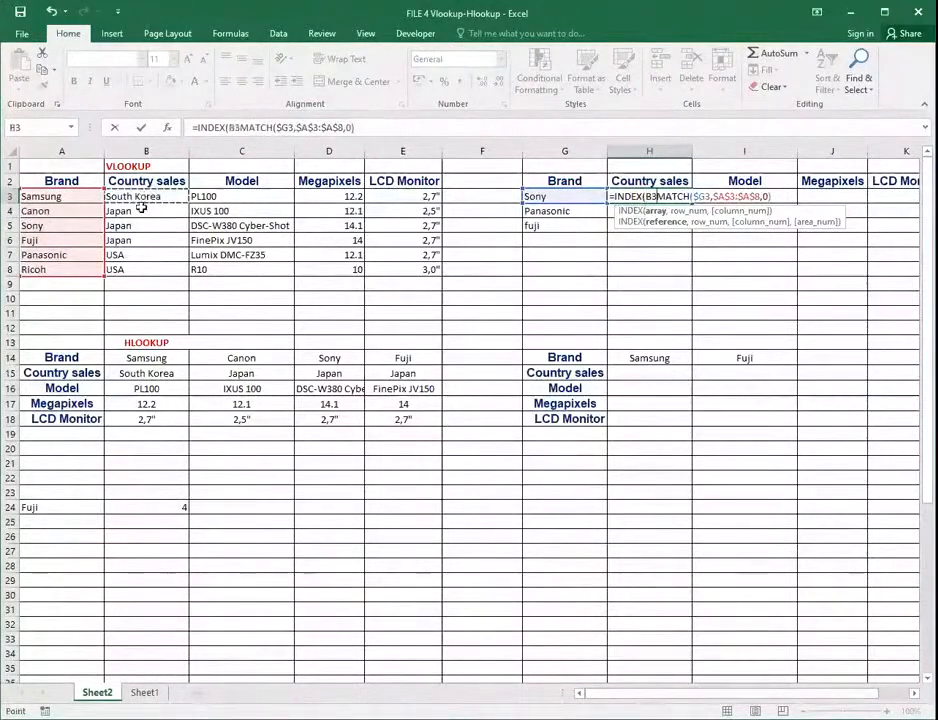
left_click_drag(142, 205, 150, 263)
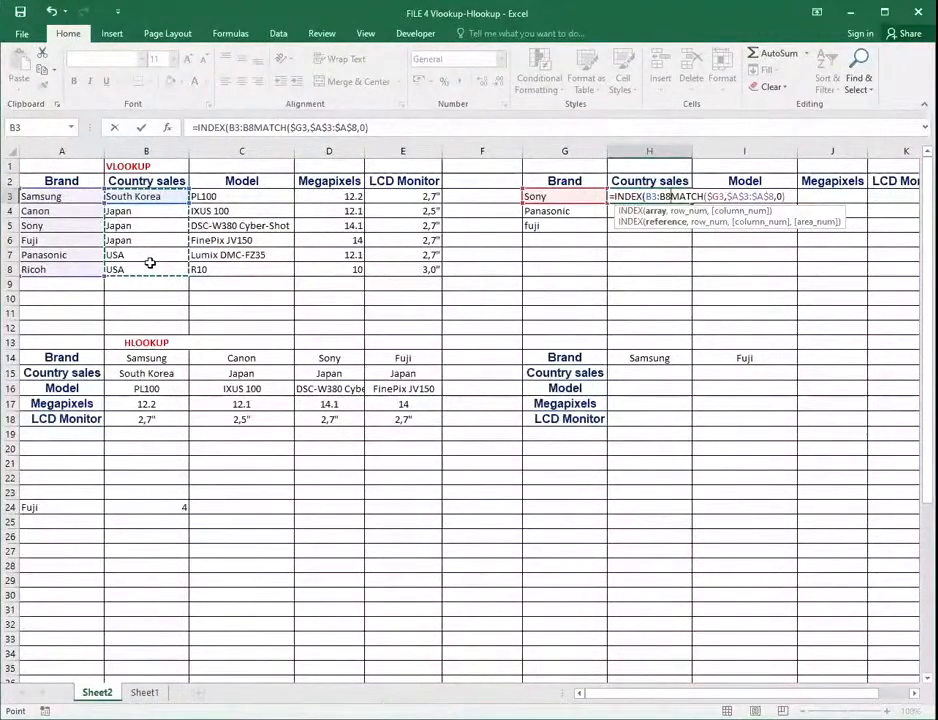
type(",")
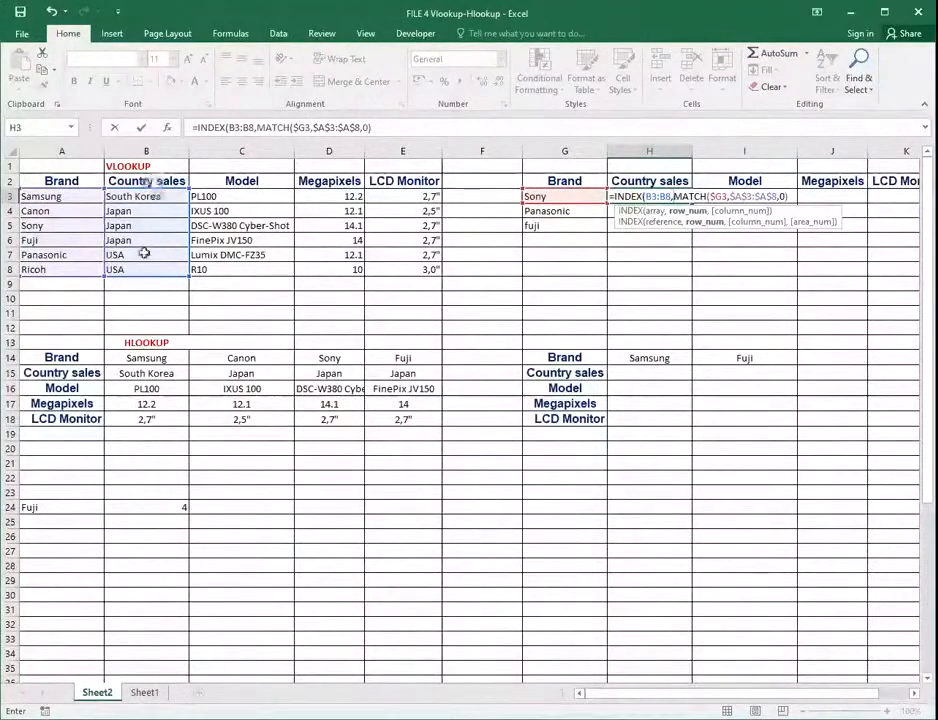
Make the INDEX array in H3 row-absolute as B$3:B$8, then close and enter the formula
left_click(233, 127)
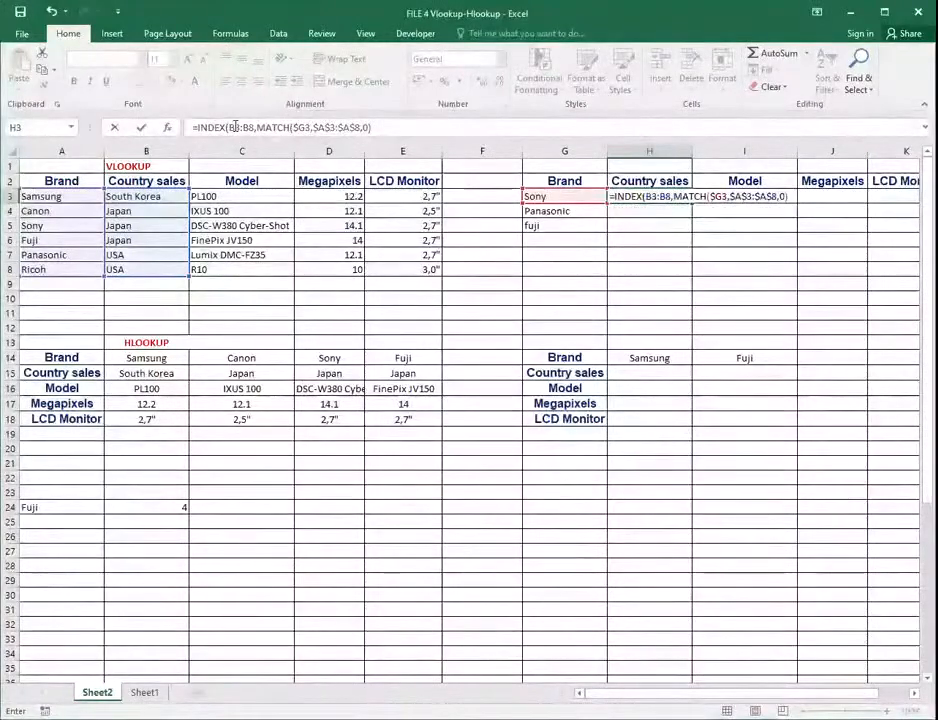
type("3")
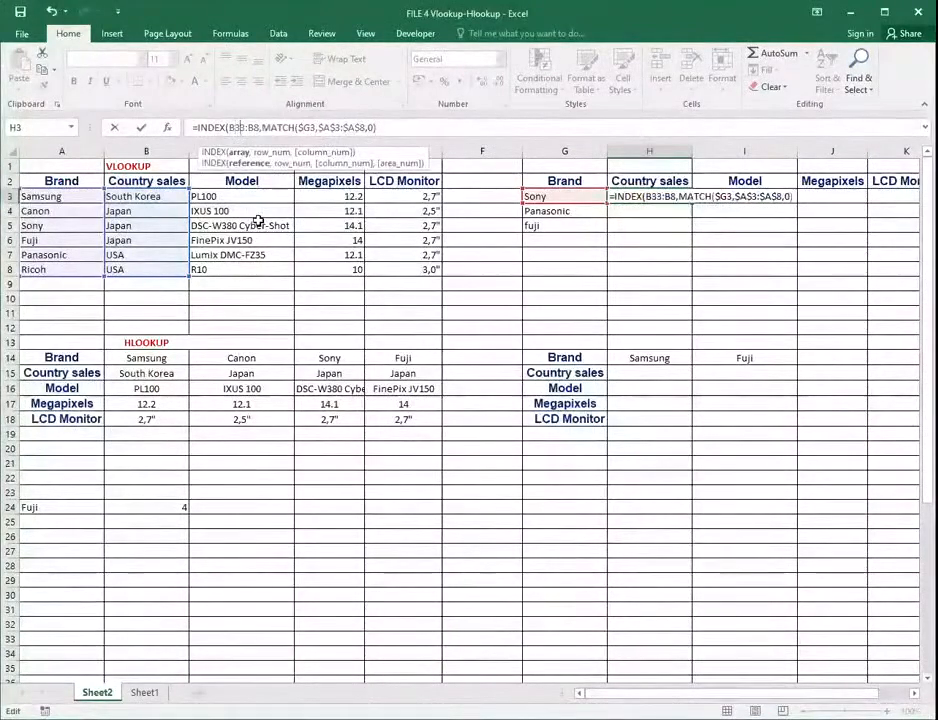
key("BackSpace")
type("$")
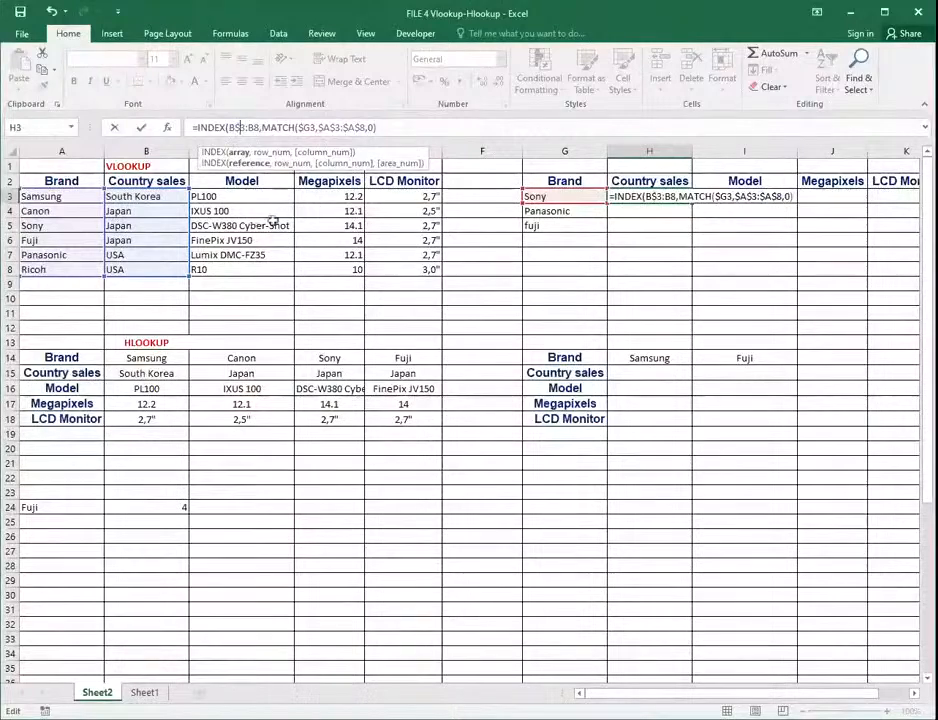
left_click(255, 129)
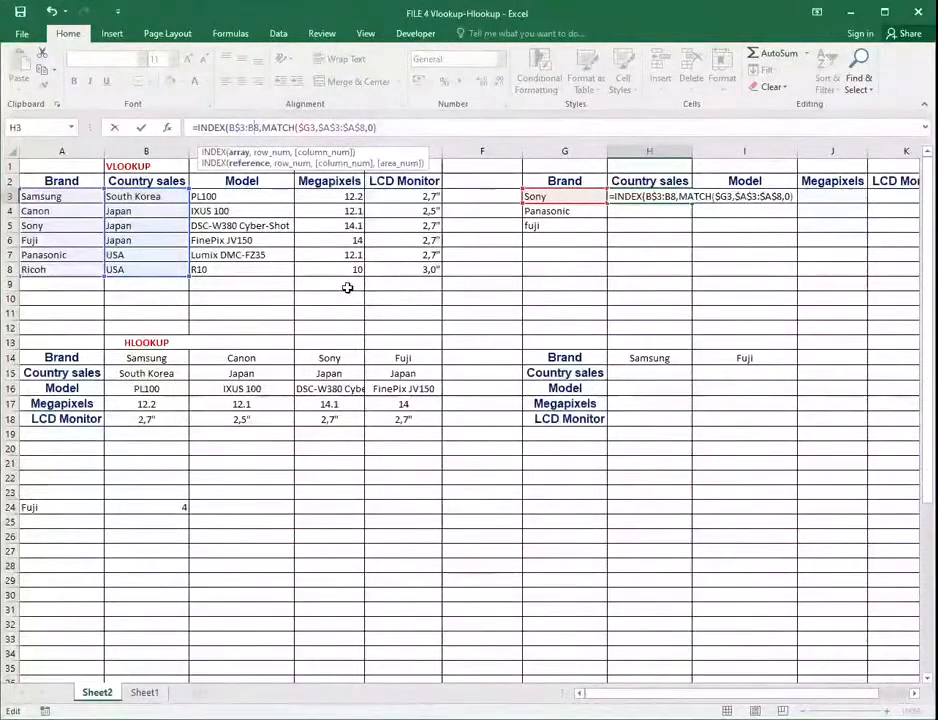
type("$")
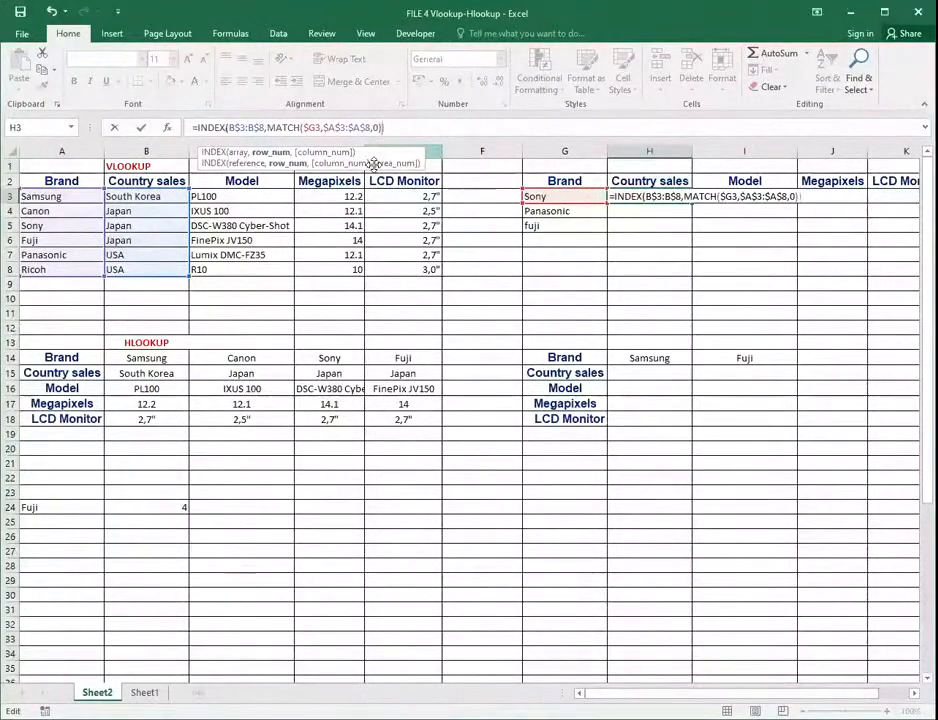
type(")")
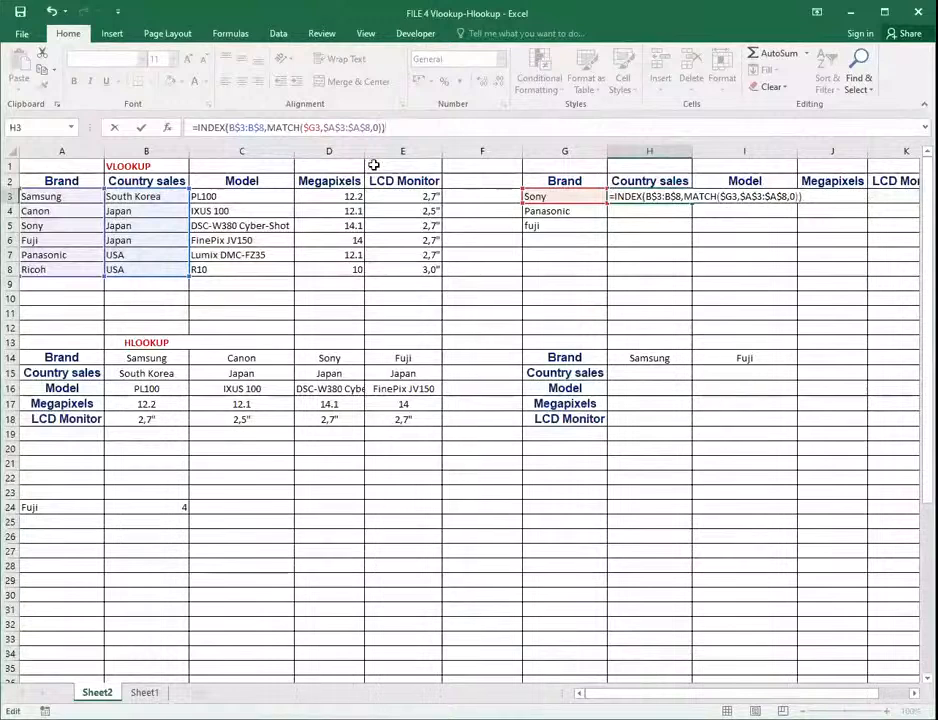
key("Return")
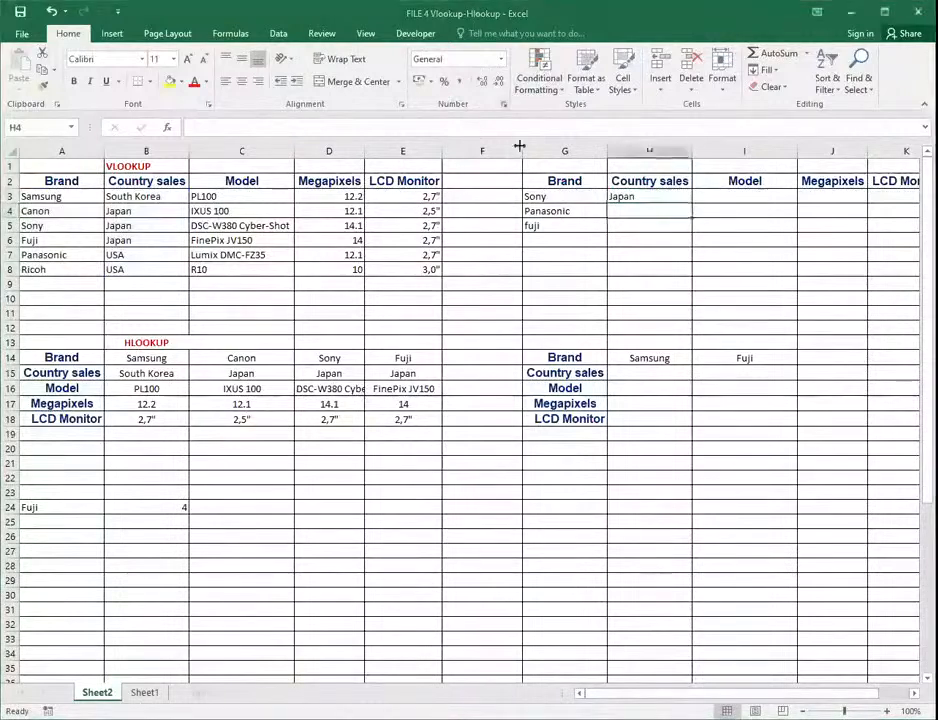
Fill the H3 formula across to K3 and down to the Panasonic row
left_click(617, 195)
left_click_drag(691, 202, 665, 200)
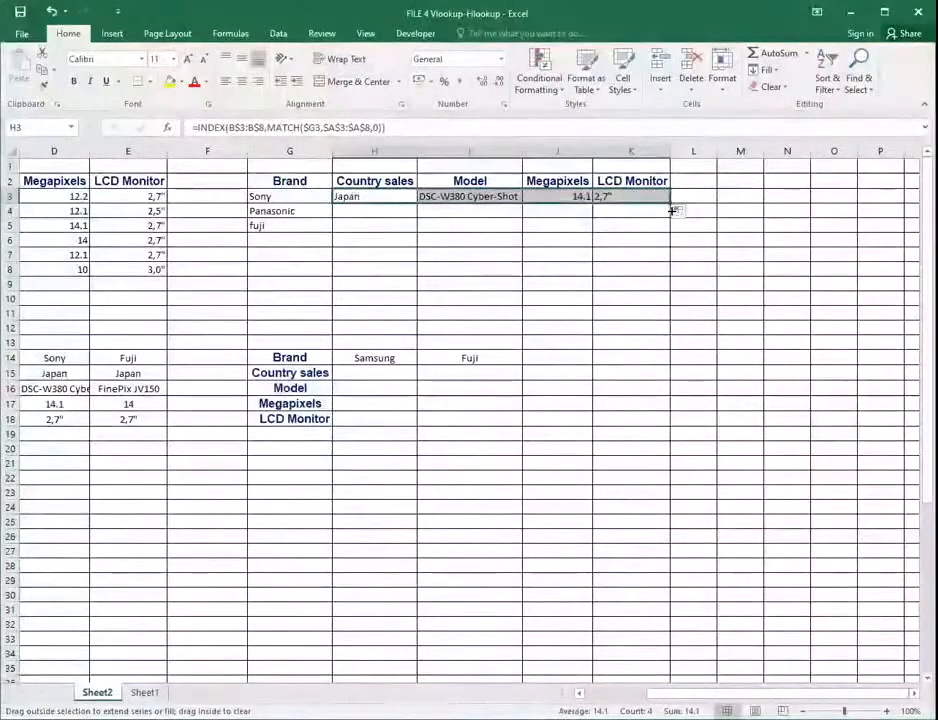
left_click_drag(672, 210, 674, 214)
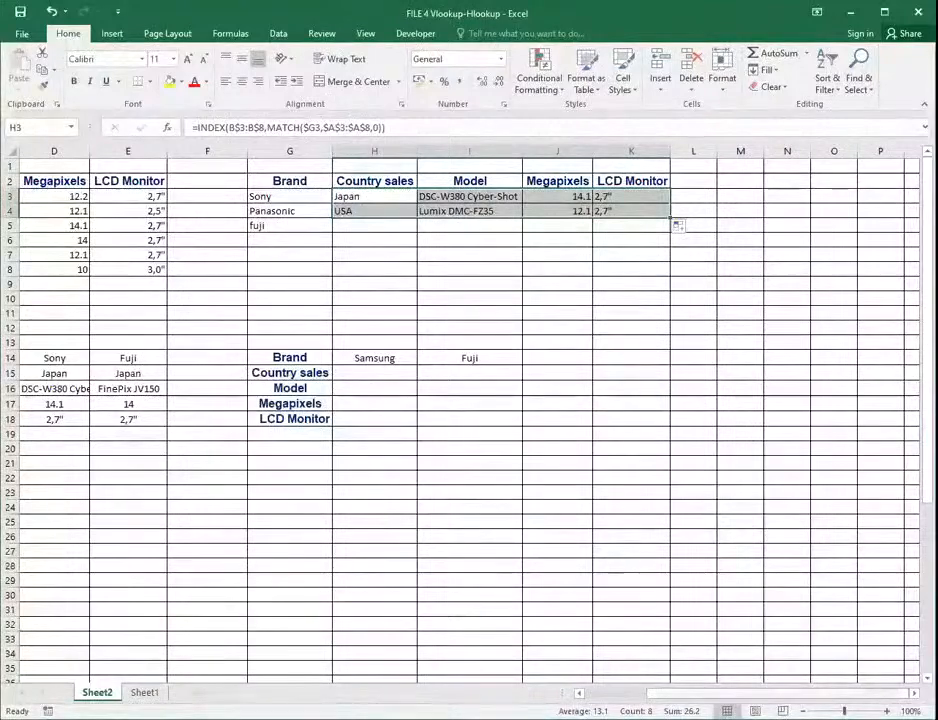
Replace the brand Panasonic in G4 with canon to test the lookup formulas
left_click_drag(735, 693, 673, 693)
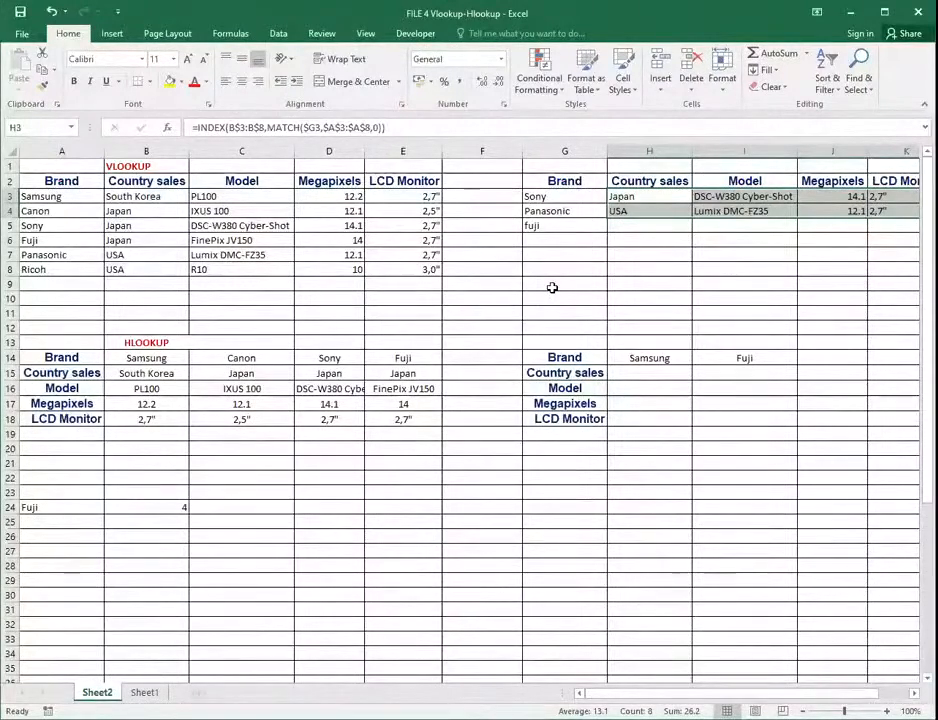
left_click(562, 211)
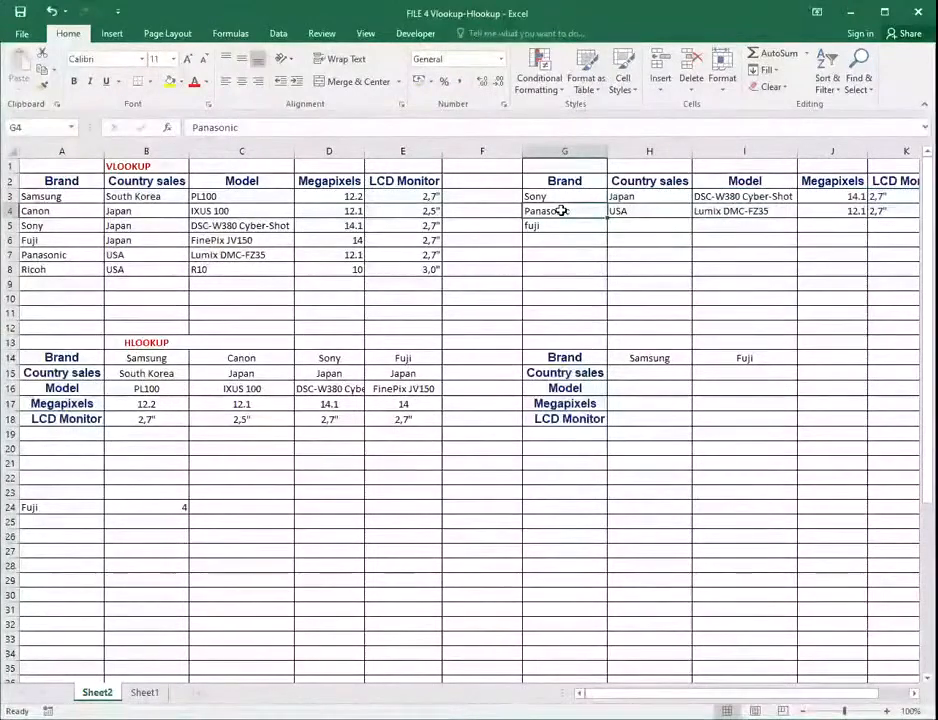
type("c")
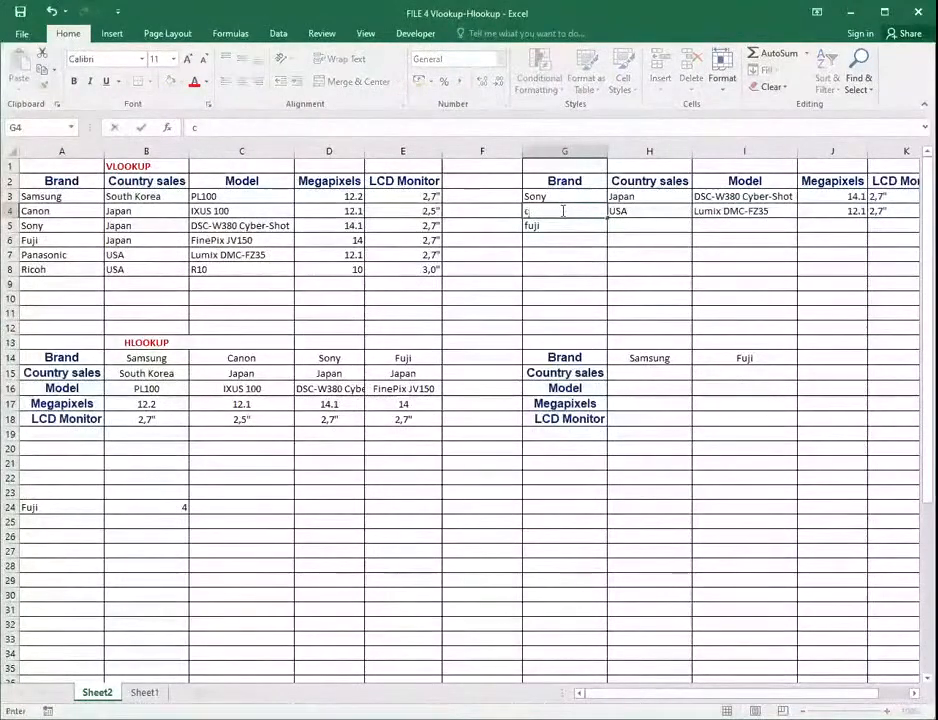
type("a")
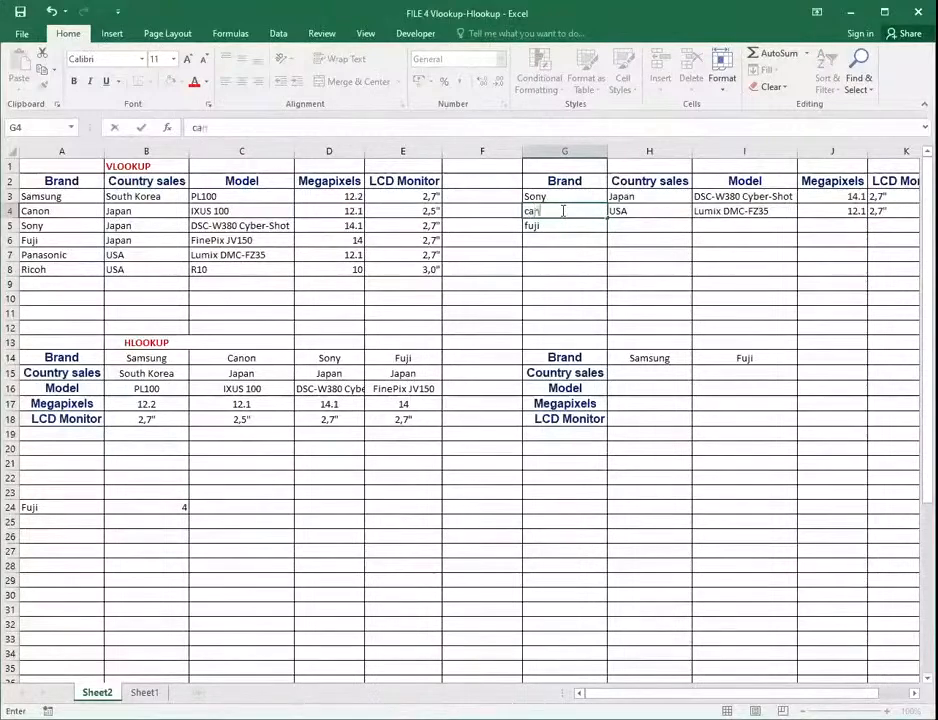
type("non")
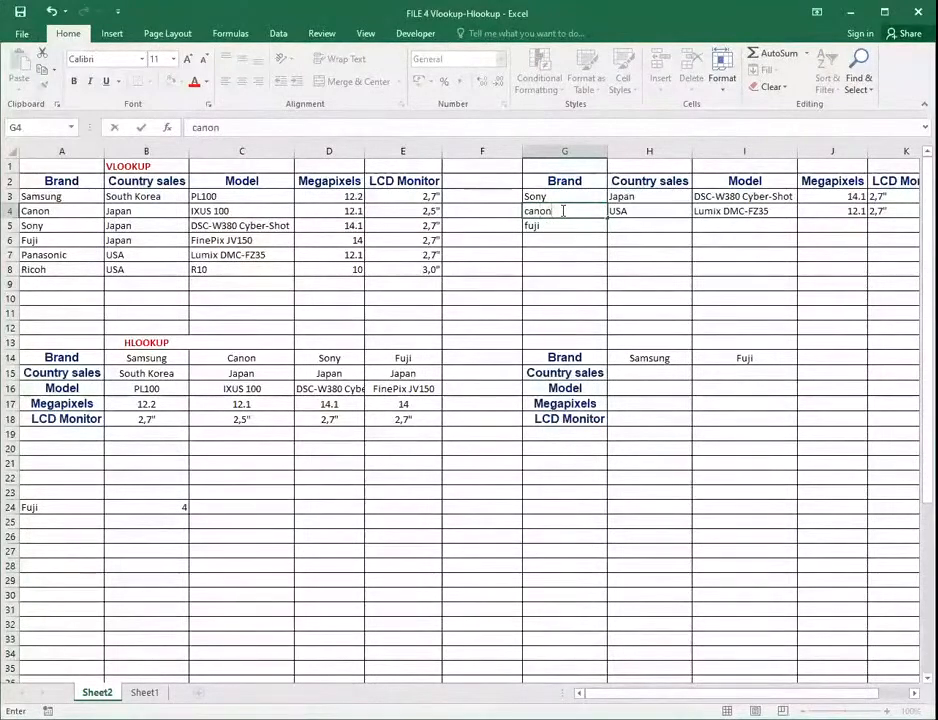
key("Return")
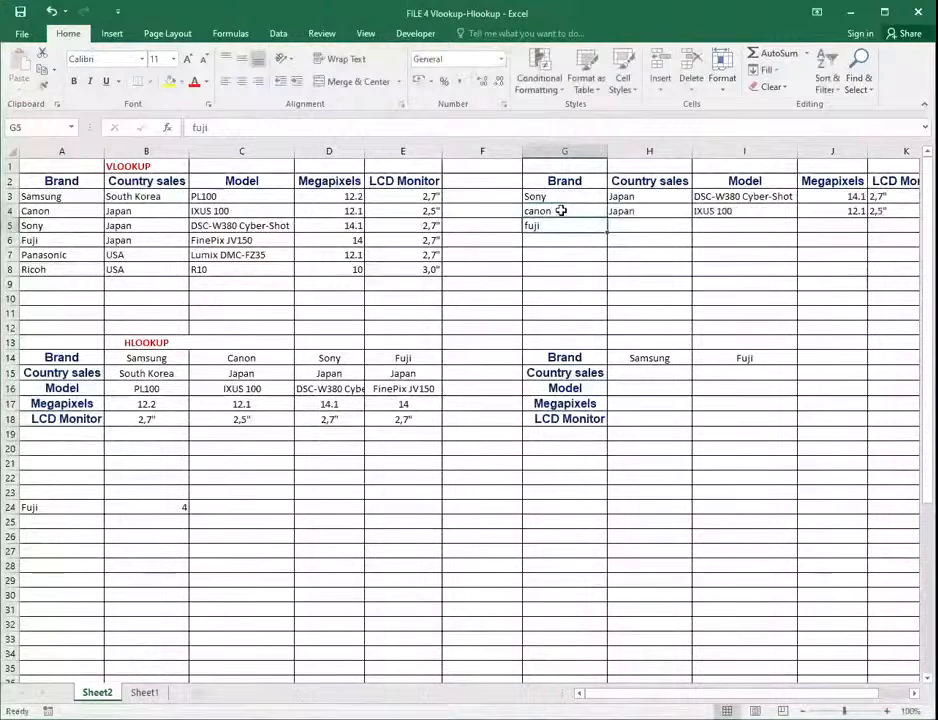